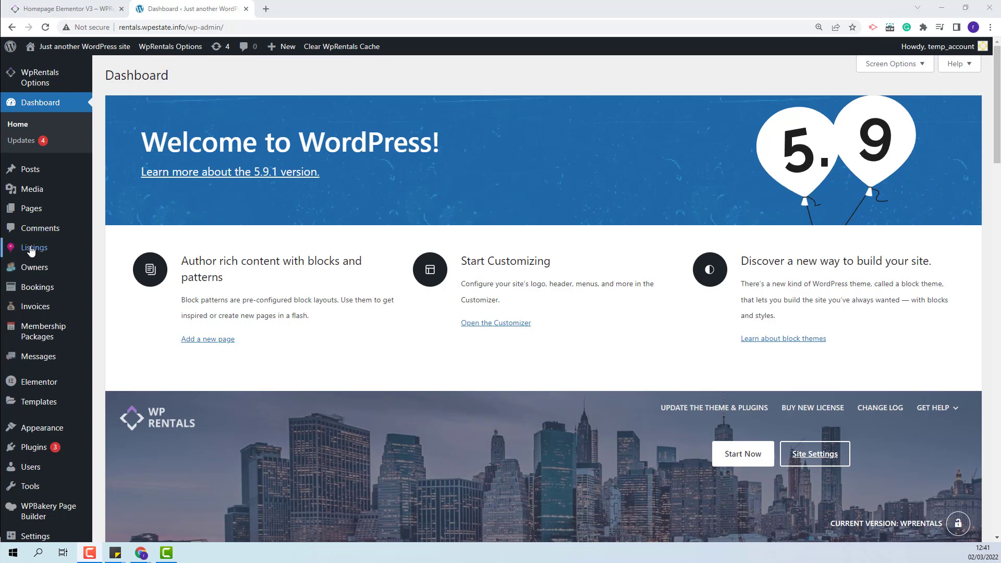
# Bring up the Listings flyout submenu with its taxonomies in the admin sidebar.
pyautogui.moveTo(34, 252)
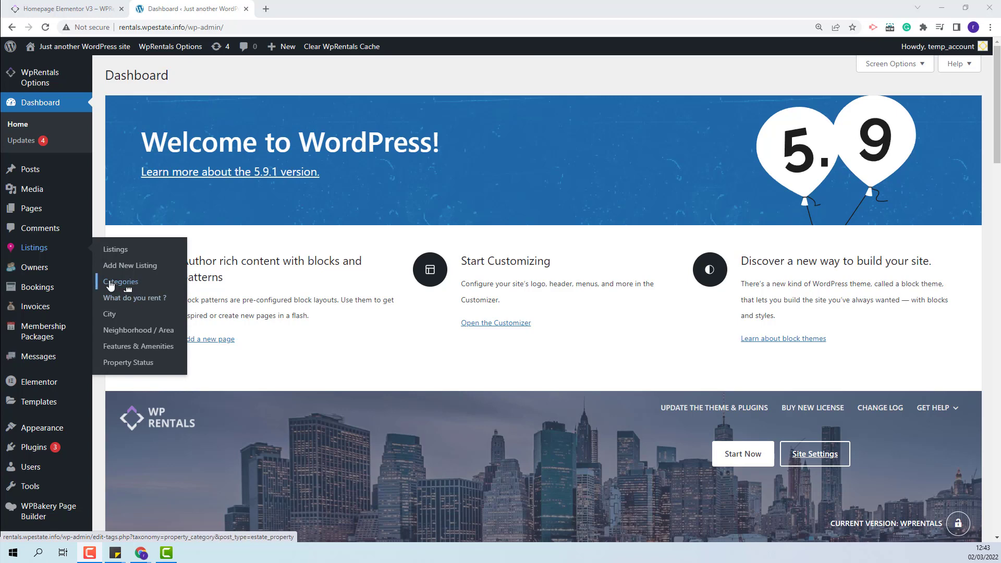
# Add 'Studio' as a new option in the What do you rent ? rental types list.
pyautogui.click(113, 301)
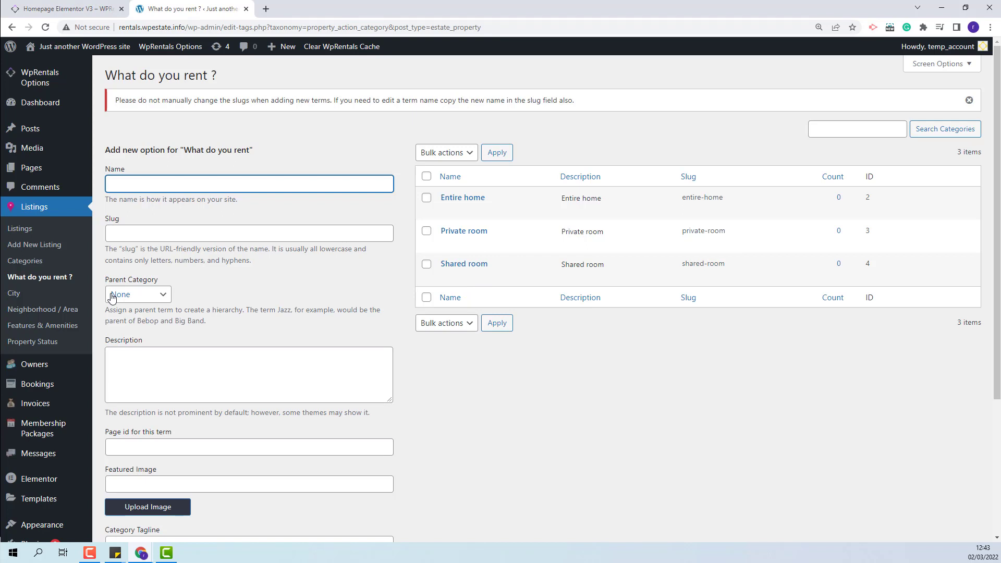
pyautogui.click(133, 183)
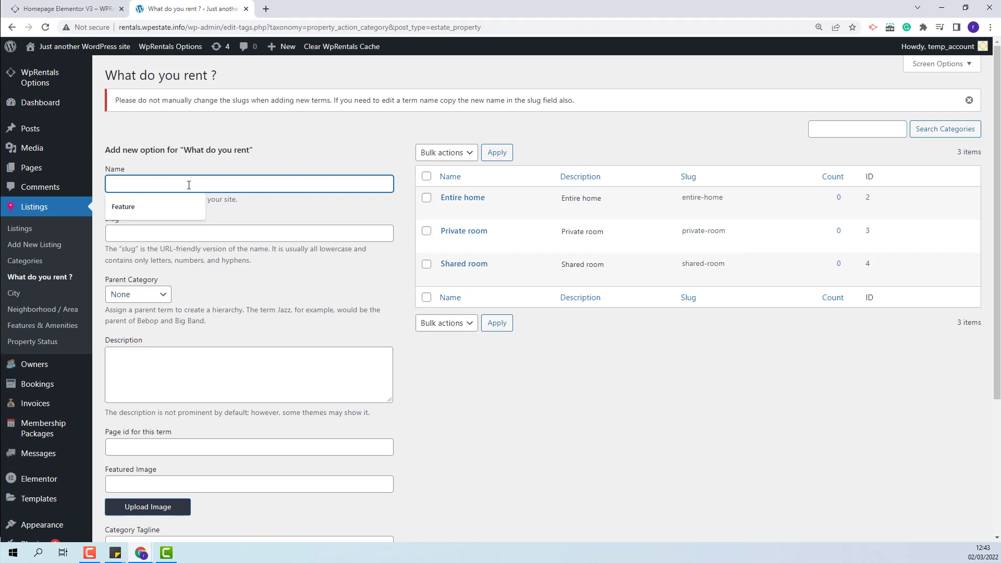
pyautogui.write('Studio')
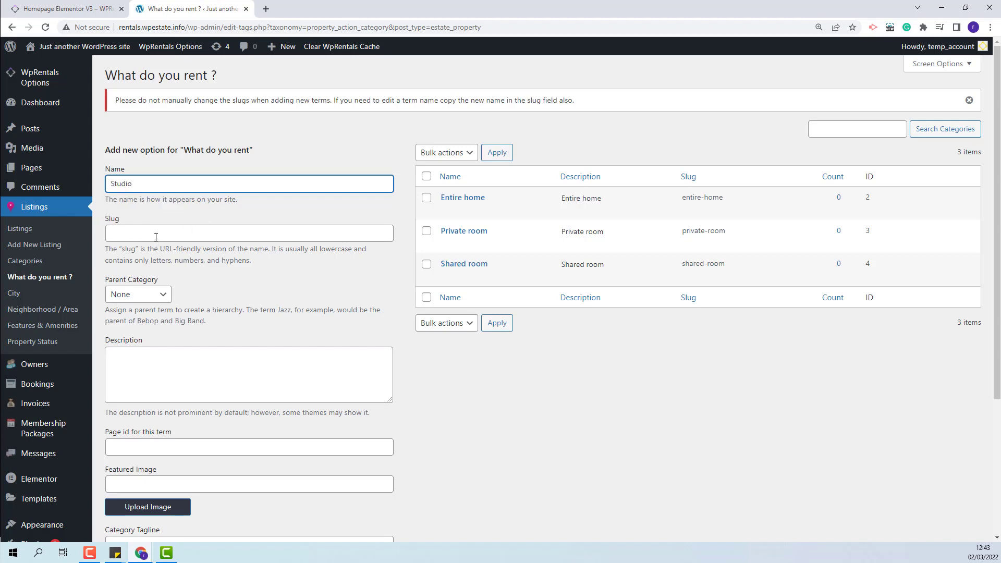
pyautogui.click(189, 230)
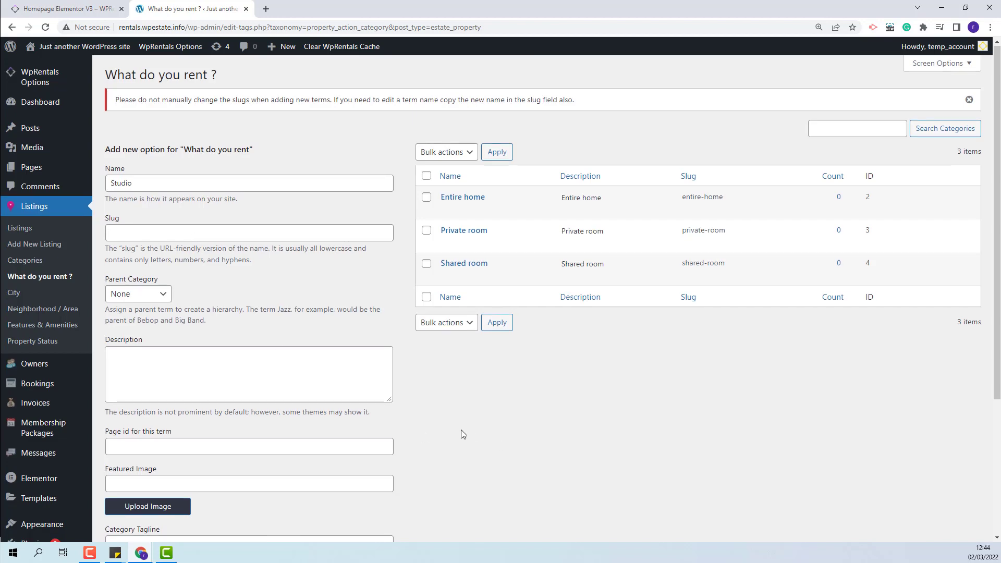
pyautogui.scroll(-2, 463, 431)
pyautogui.click(122, 469)
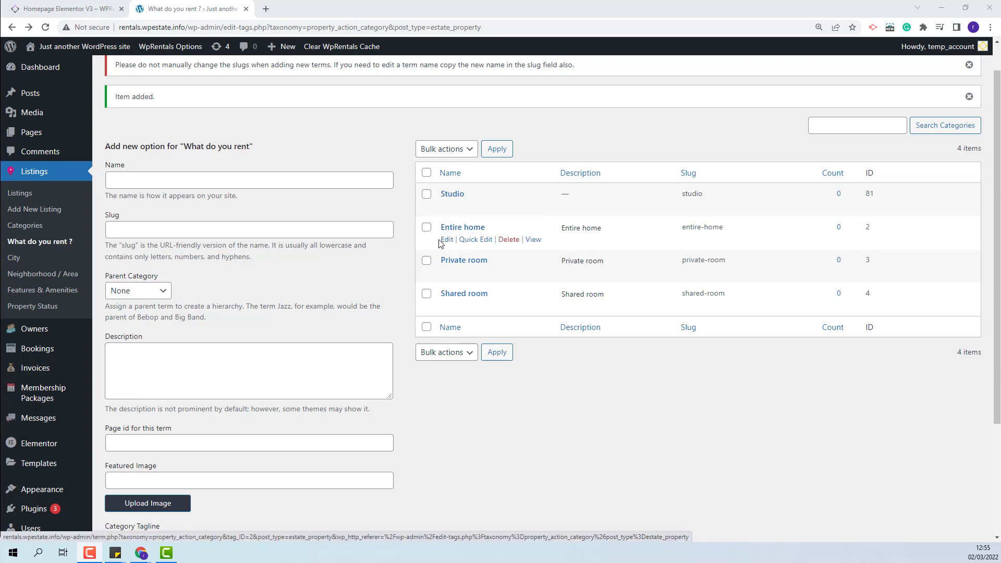
# Rename Entire home to 'Entire home new' with slug entire-home-new, then return to the list.
pyautogui.click(439, 243)
pyautogui.click(293, 106)
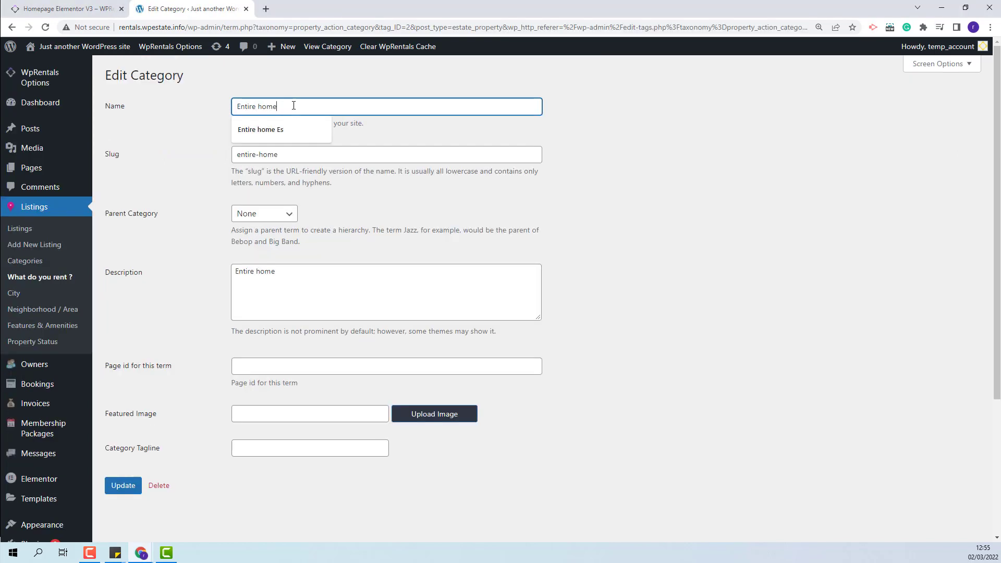
pyautogui.write('new')
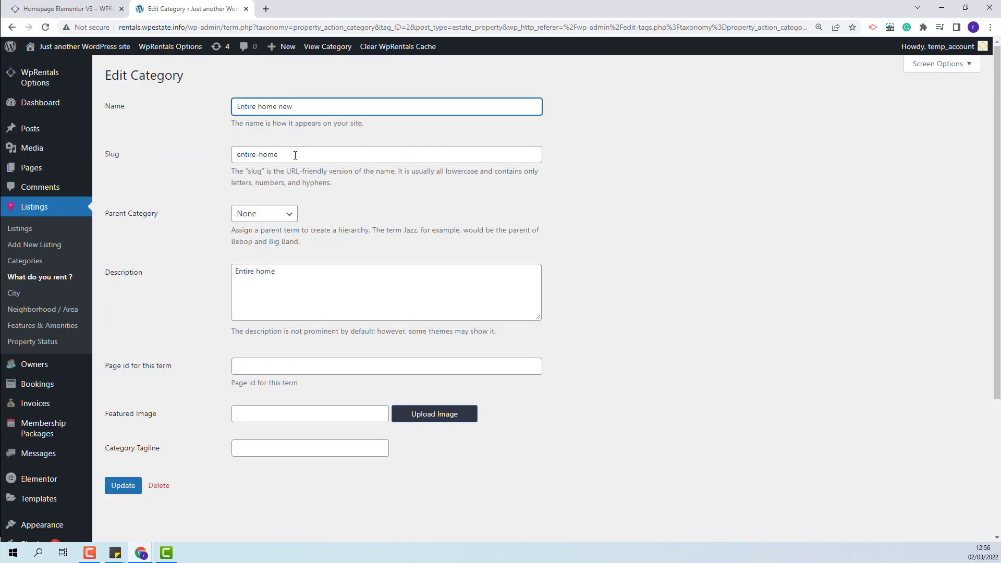
pyautogui.press('Tab')
pyautogui.press('BackSpace')
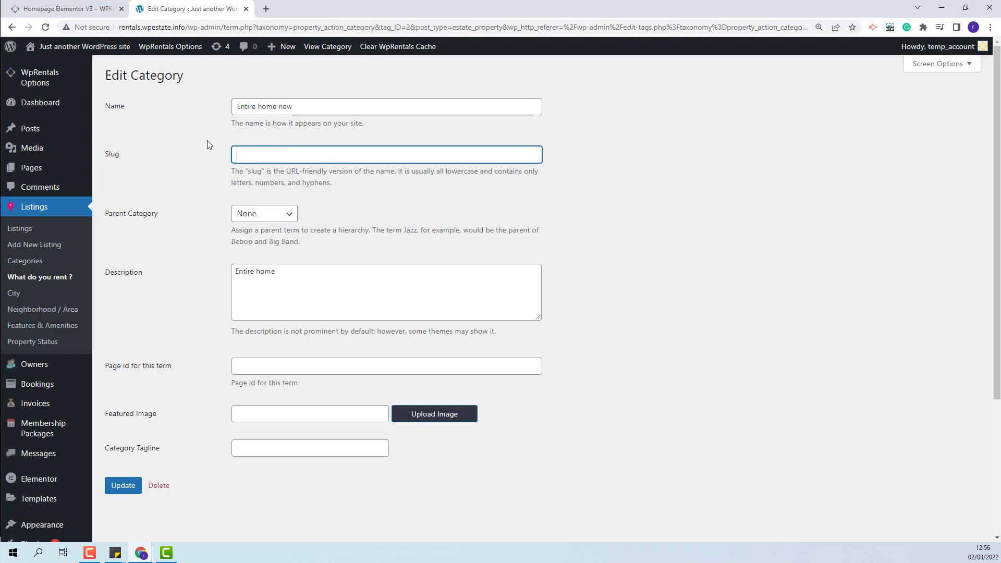
pyautogui.click(122, 489)
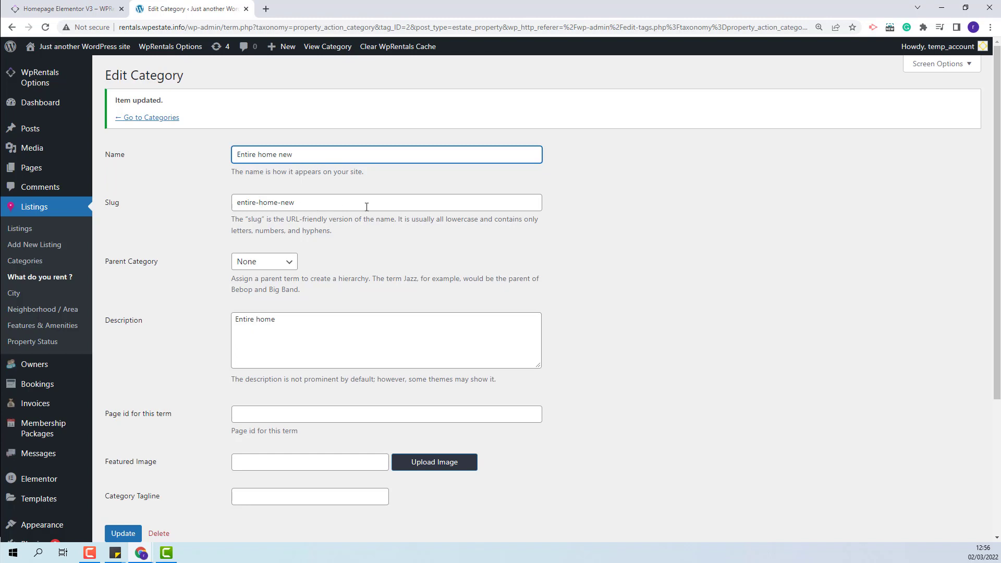
pyautogui.click(136, 119)
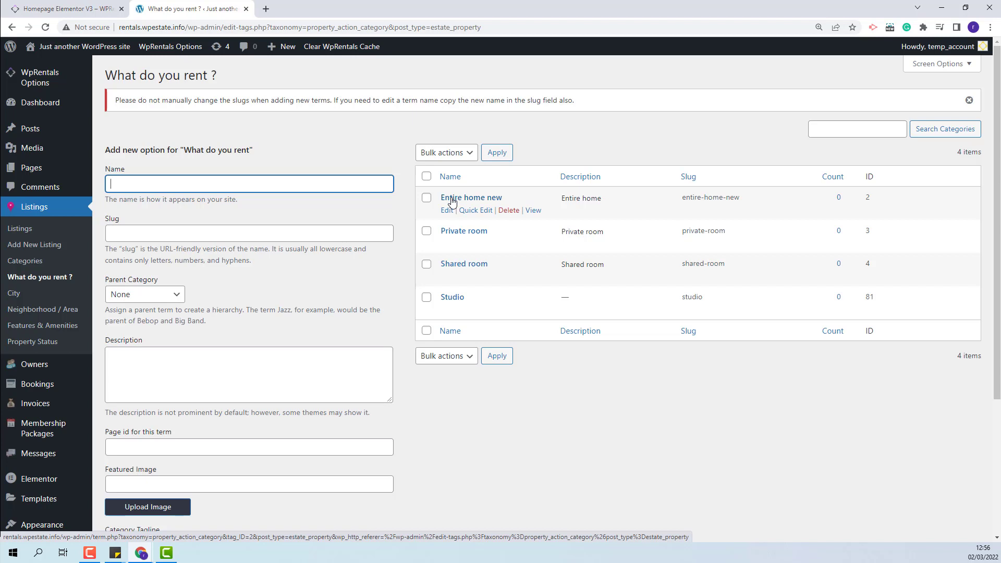
# Permanently delete the 'Entire home new' rental type, confirming the prompt.
pyautogui.click(511, 212)
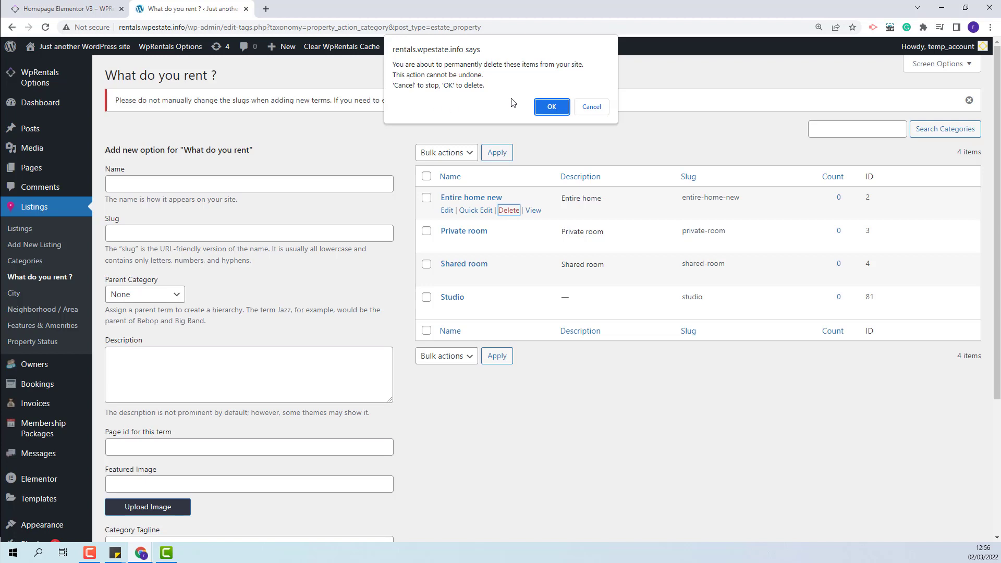
pyautogui.click(551, 107)
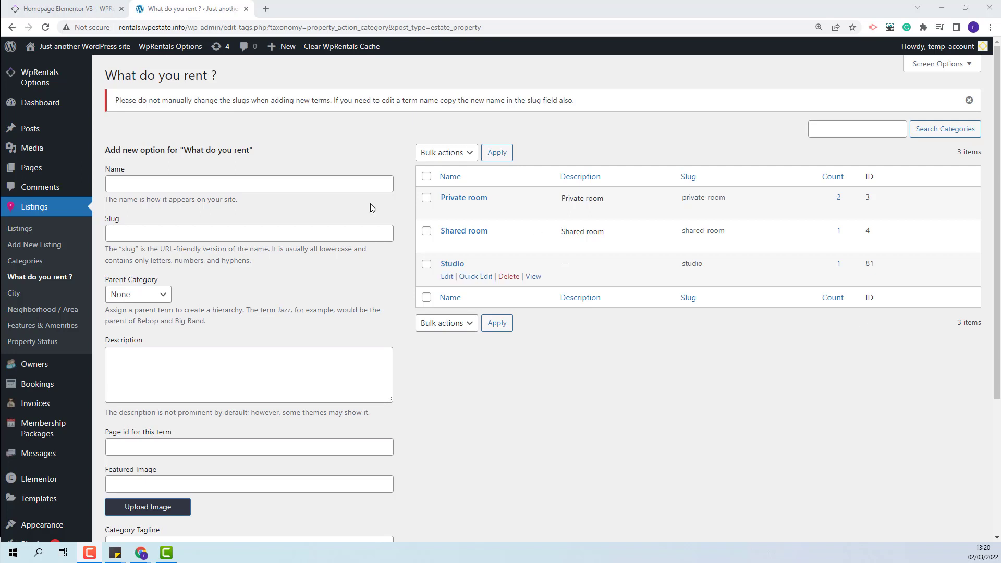
# Go to Listings > City to see the seven listing cities.
pyautogui.click(13, 298)
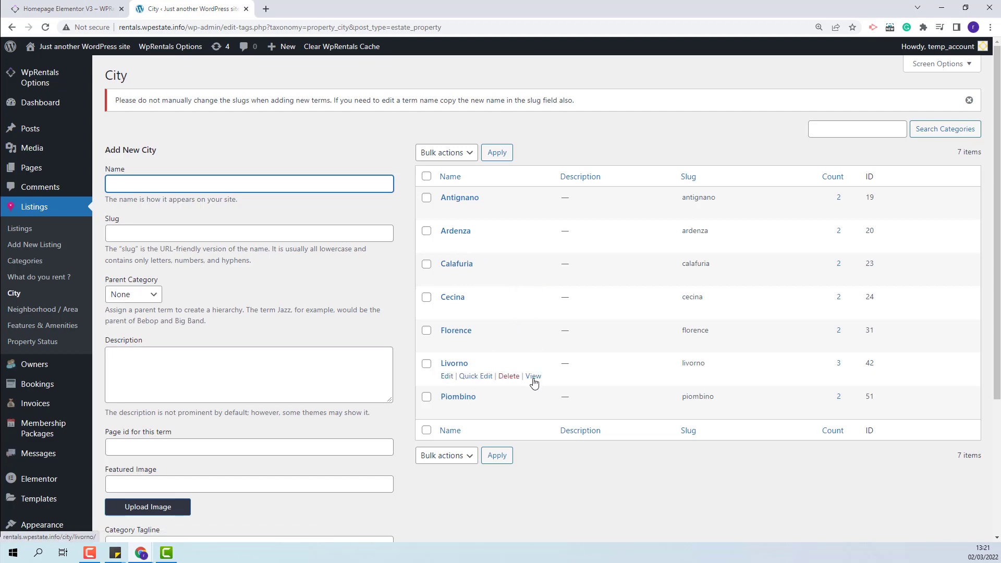
# View the front-end Livorno city page with its map and two listings.
pyautogui.click(534, 378)
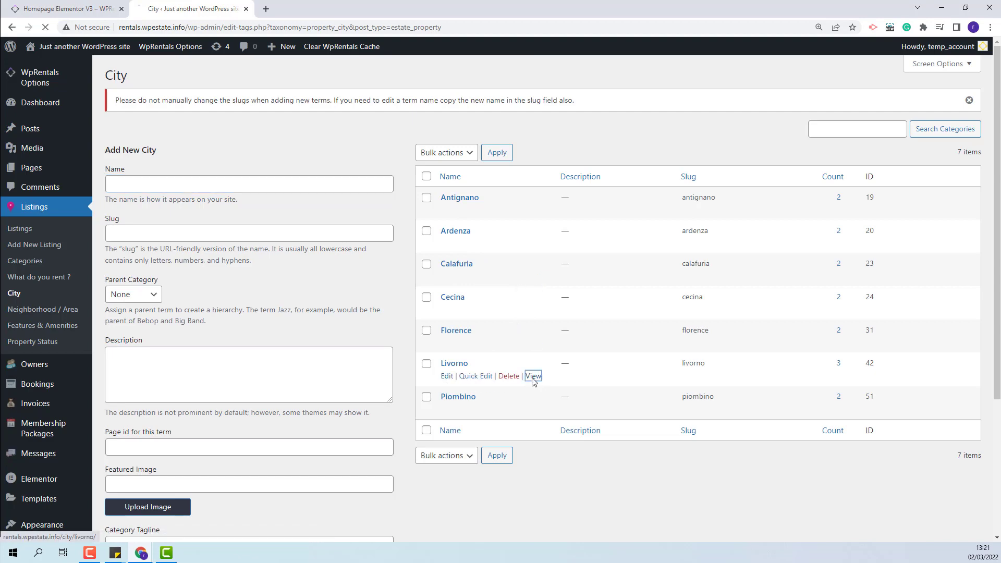
pyautogui.scroll(-1, 868, 270)
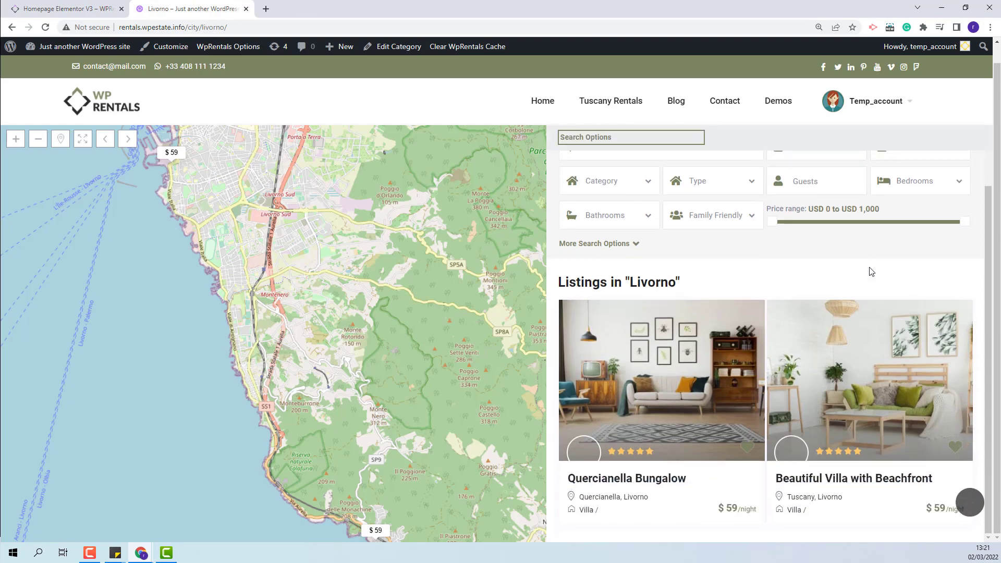
pyautogui.scroll(1, 647, 420)
pyautogui.moveTo(646, 420)
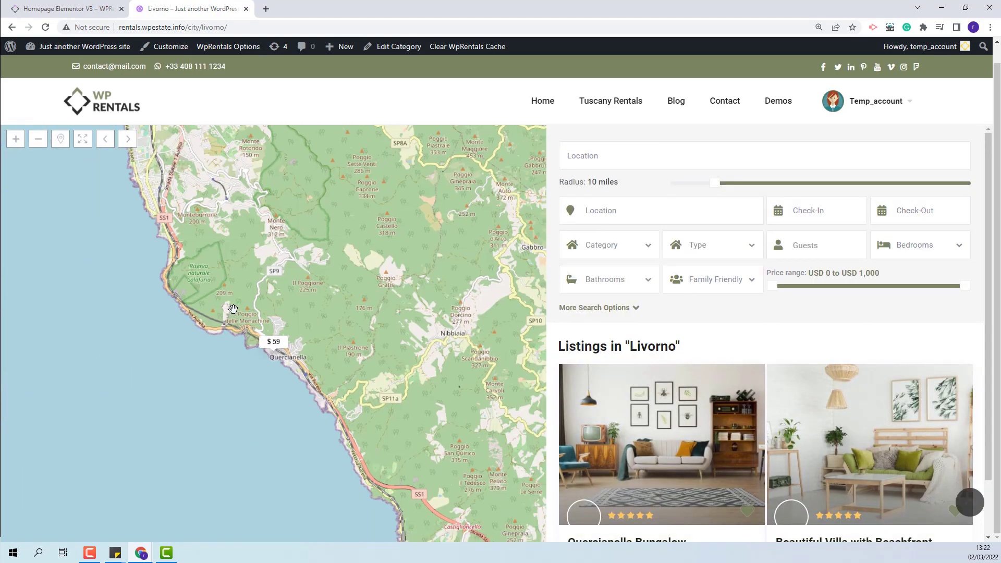
pyautogui.moveTo(815, 433)
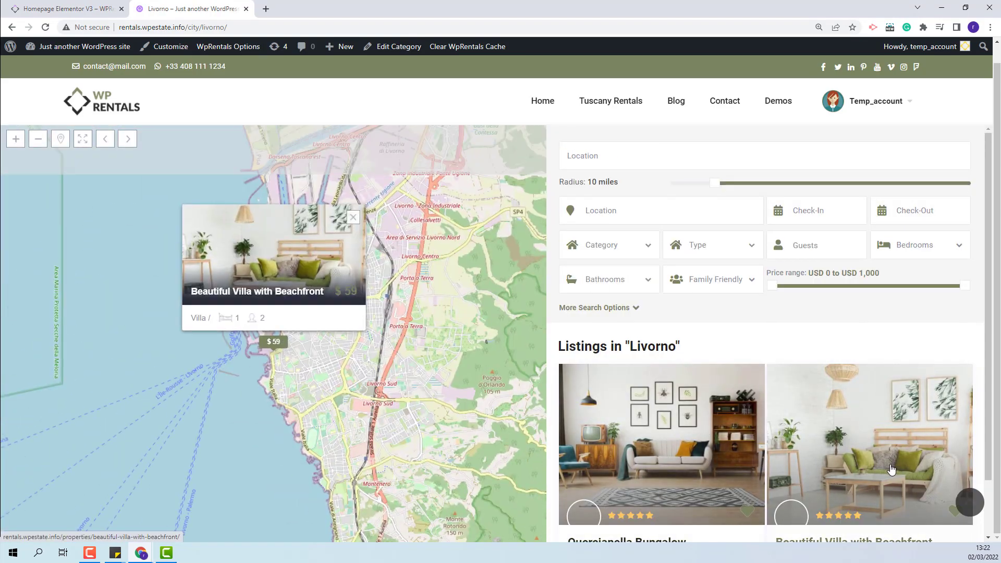
pyautogui.moveTo(720, 424)
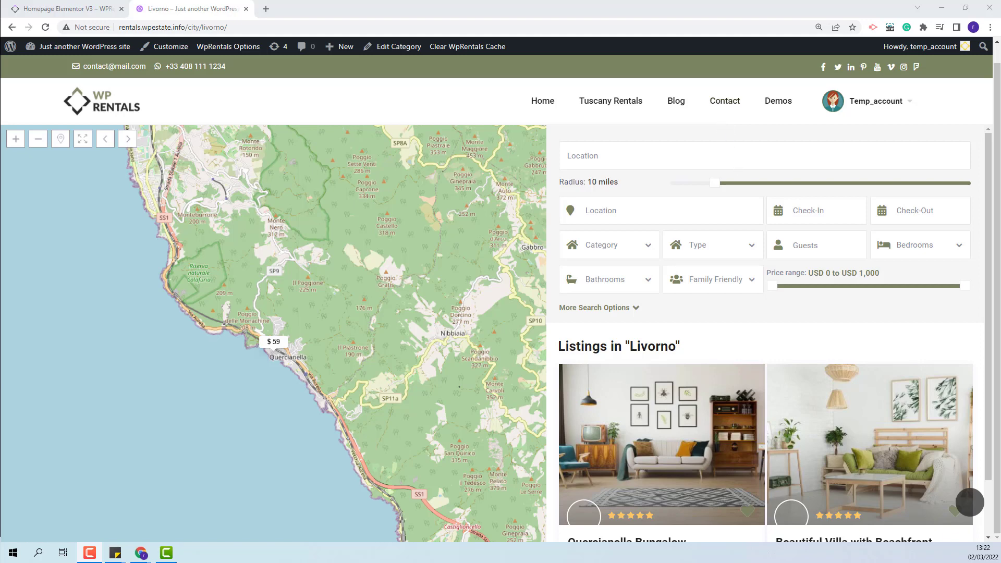
# Open the admin Dashboard in a new browser tab and switch to it.
pyautogui.moveTo(29, 47)
pyautogui.rightClick(55, 65)
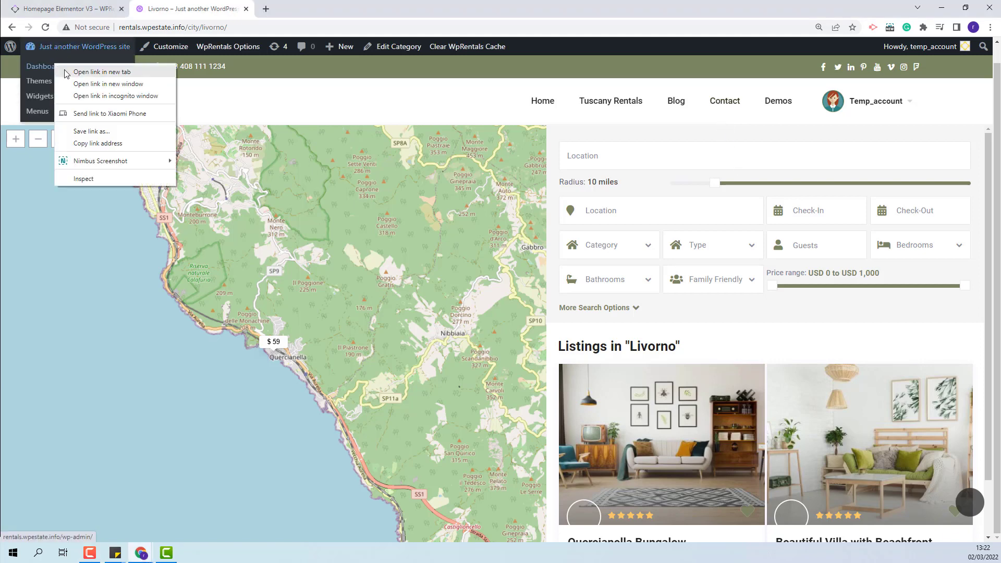
pyautogui.click(66, 73)
pyautogui.click(313, 9)
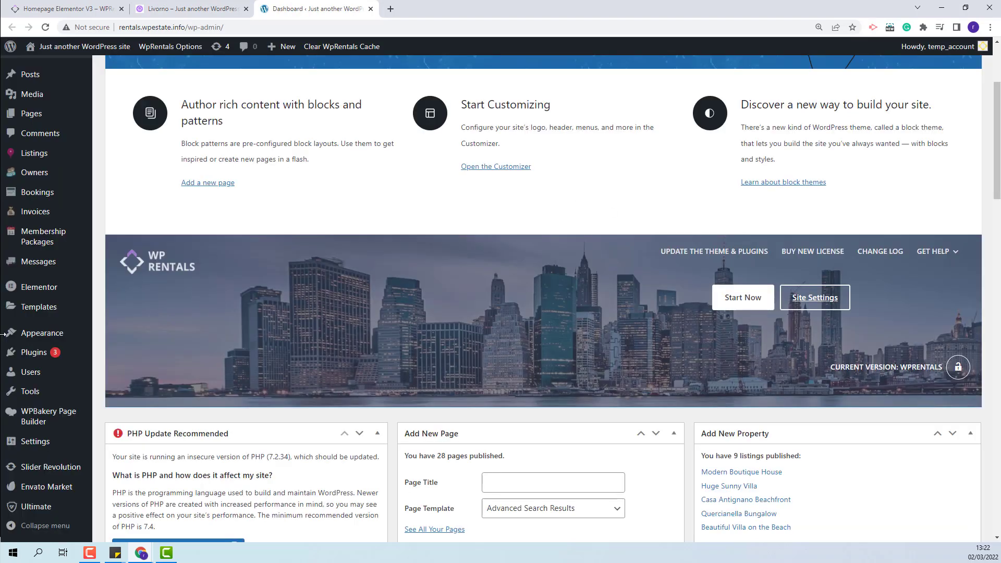
# Load the Primary Menu in the Appearance > Menus editor.
pyautogui.moveTo(15, 333)
pyautogui.click(115, 385)
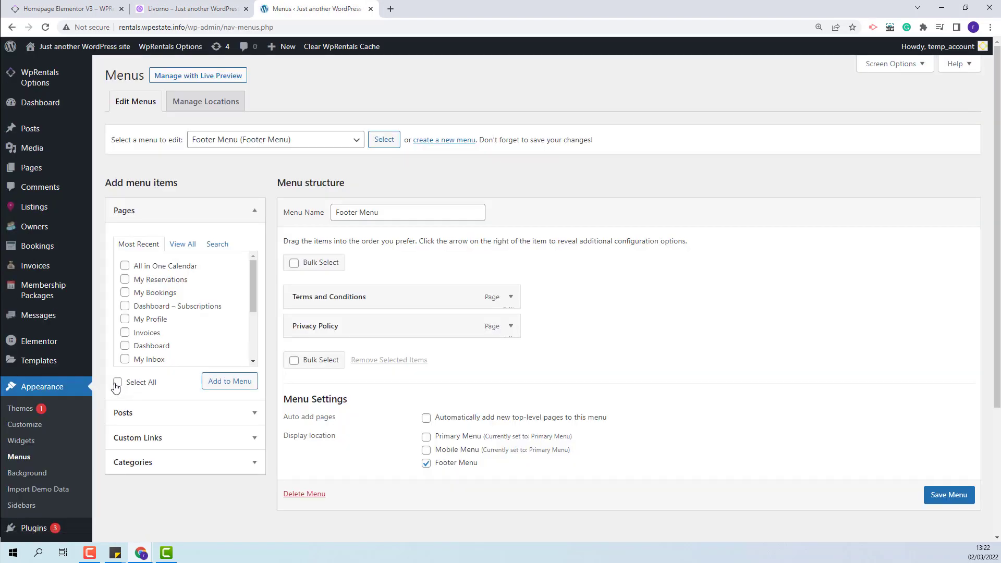
pyautogui.click(297, 139)
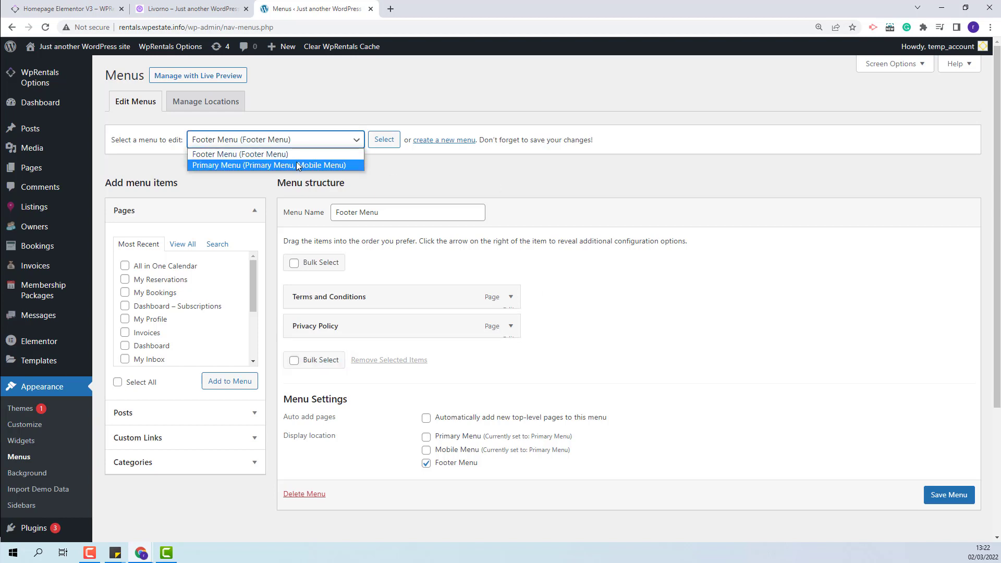
pyautogui.click(297, 164)
pyautogui.click(384, 139)
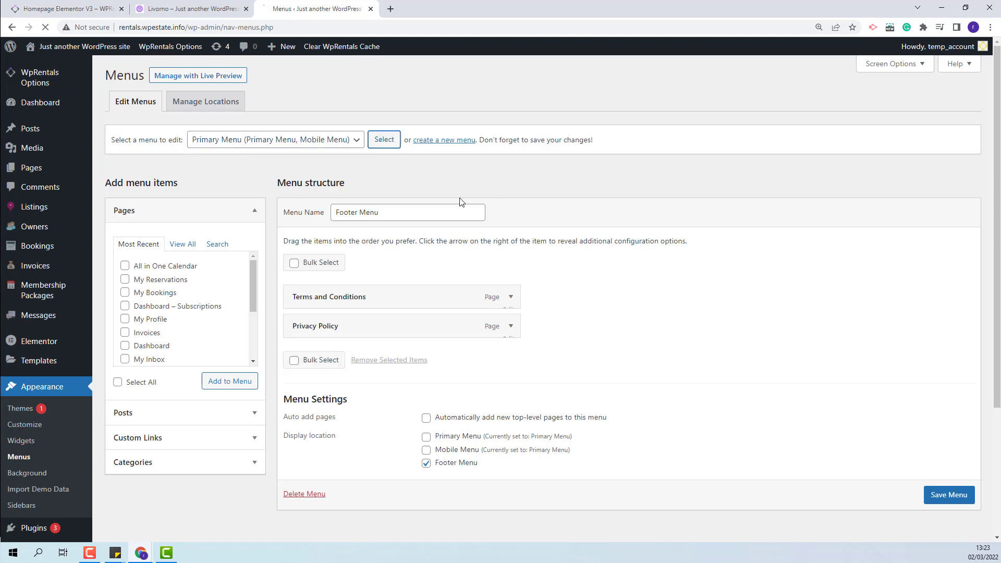
# Enable City as a menu item source in Screen Options.
pyautogui.click(878, 69)
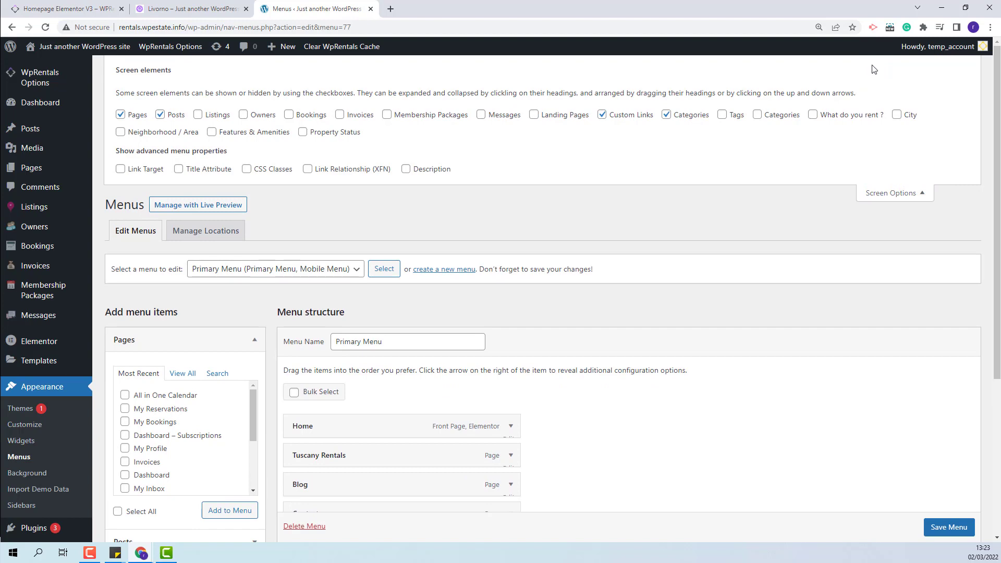
pyautogui.click(896, 115)
pyautogui.scroll(-3, 188, 330)
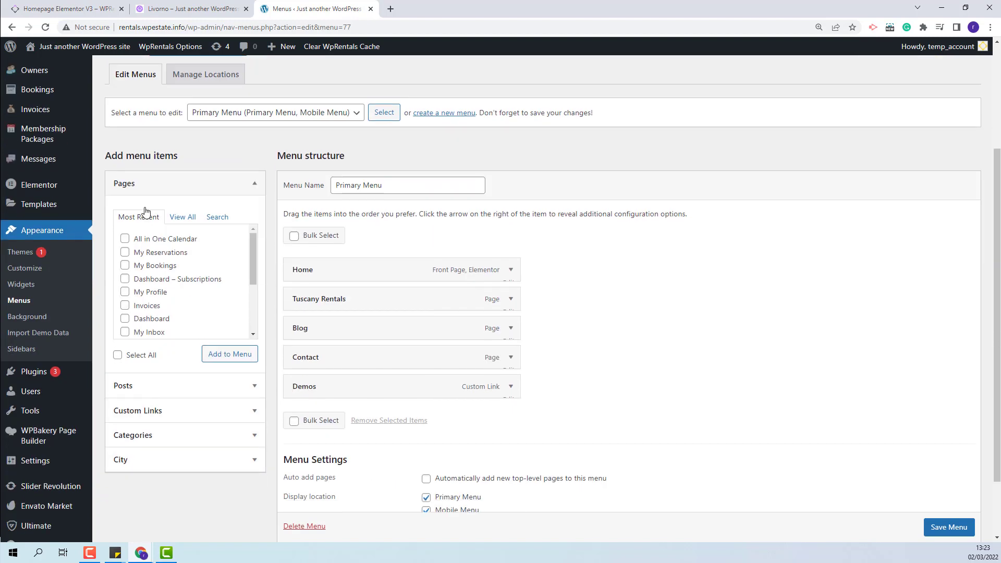
# Add the Livorno city to the Primary Menu and move it up below Home.
pyautogui.click(147, 449)
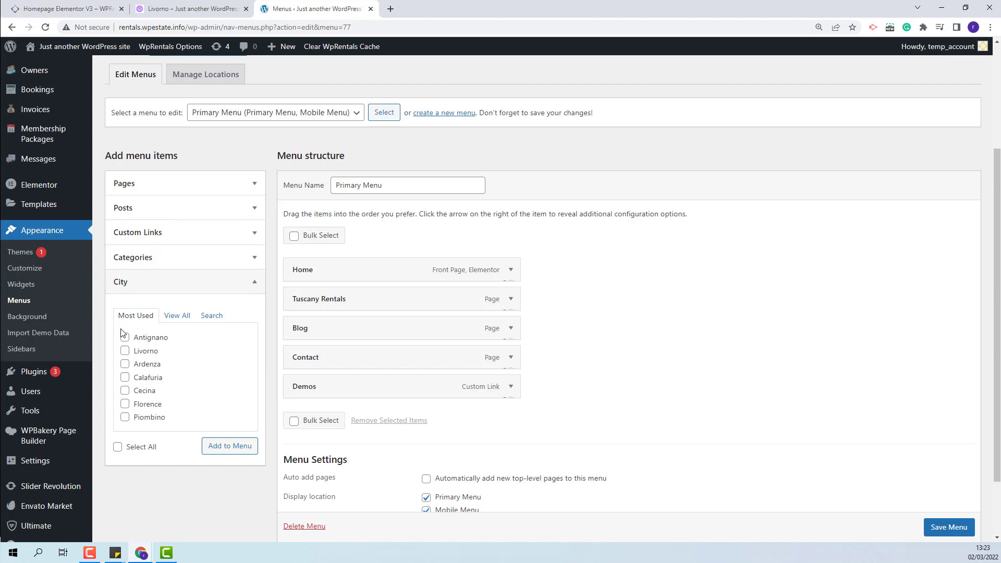
pyautogui.click(125, 353)
pyautogui.click(231, 447)
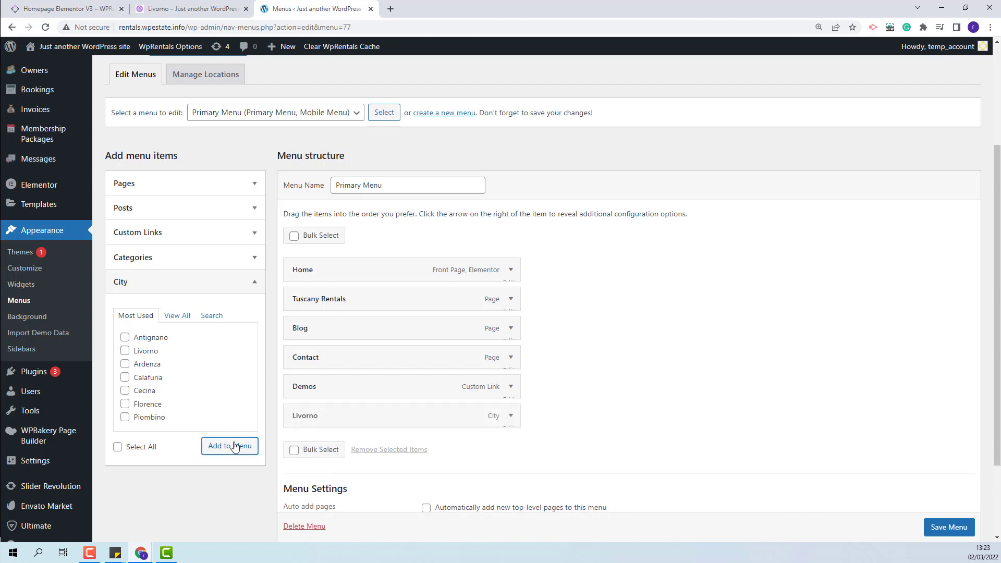
pyautogui.moveTo(350, 421); pyautogui.dragTo(357, 330)
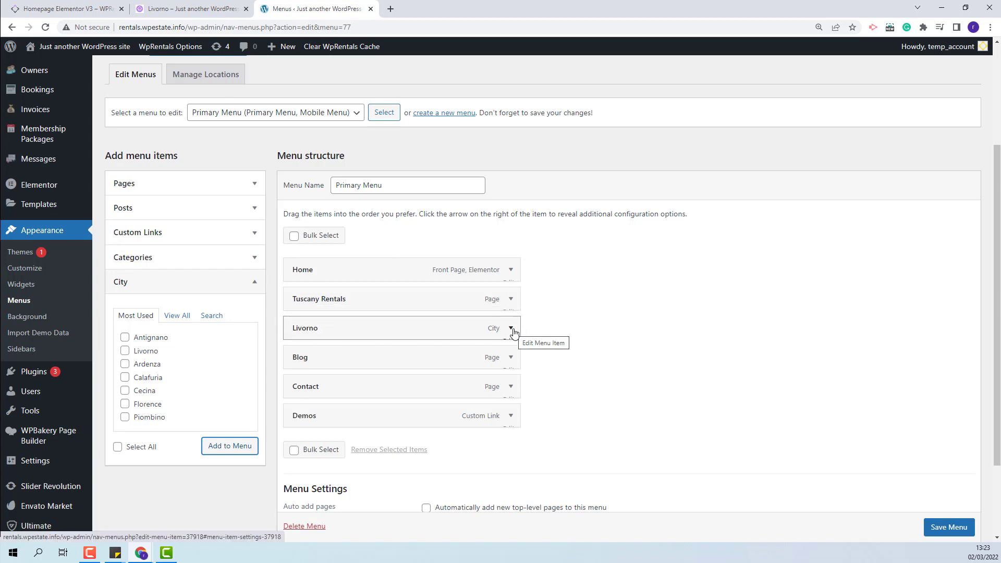
# Relabel the Livorno menu item 'Livorno Rentals', save the menu, and return to the Livorno tab.
pyautogui.click(511, 328)
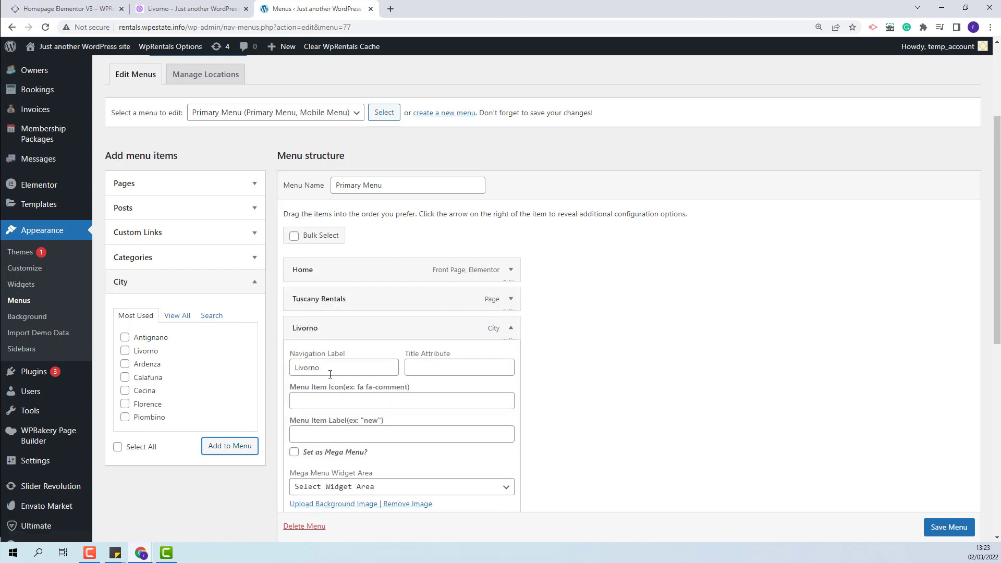
pyautogui.click(297, 369)
pyautogui.doubleClick(296, 369)
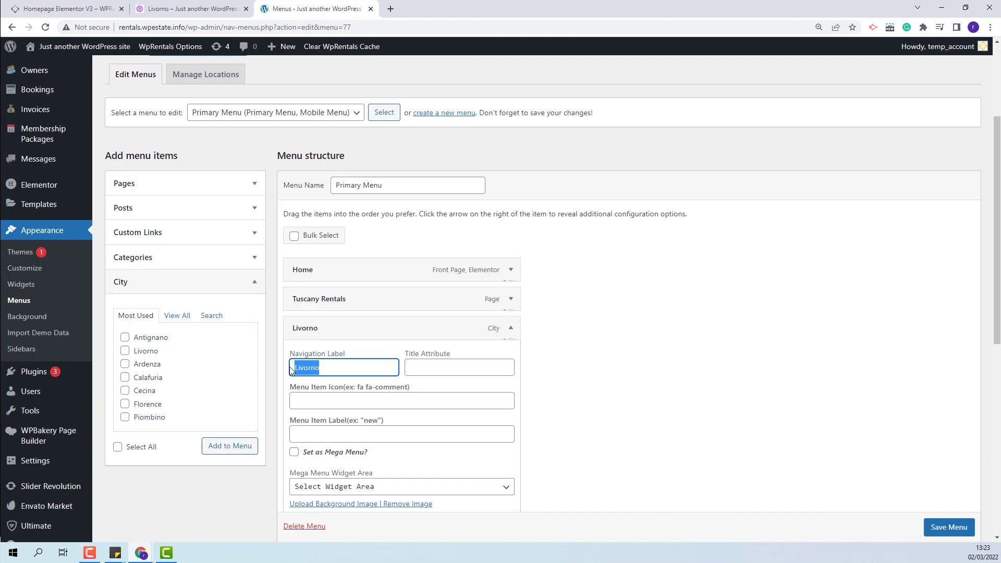
pyautogui.write('Livorno Rentals')
pyautogui.press('Return')
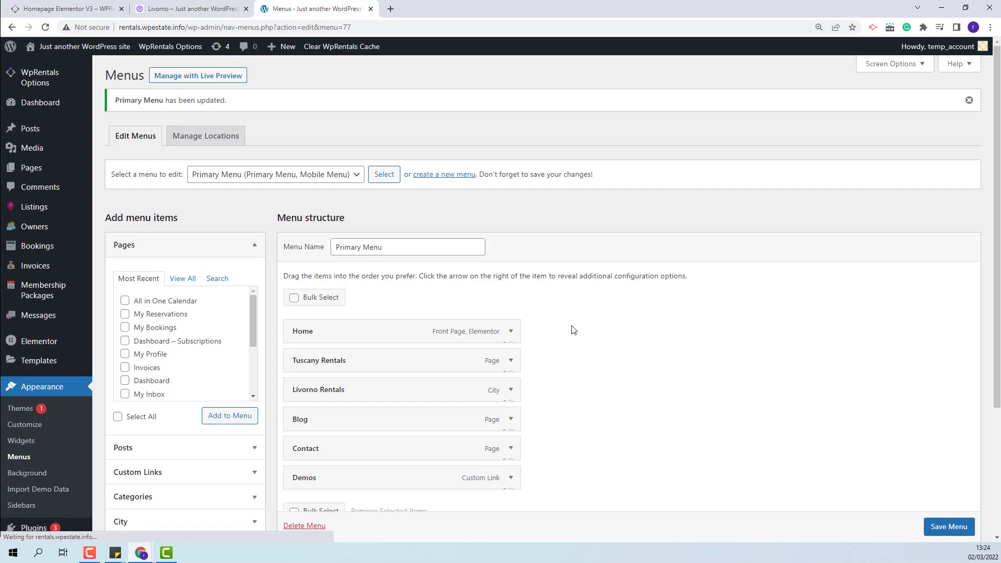
pyautogui.click(178, 9)
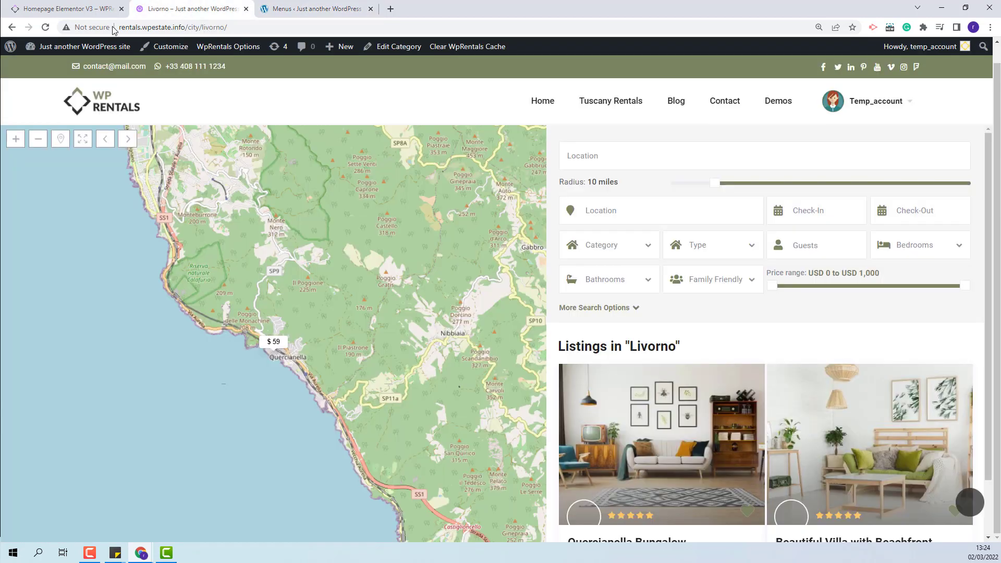
# Reload the site, go home, and follow the new Livorno Rentals nav link to the city page.
pyautogui.click(45, 28)
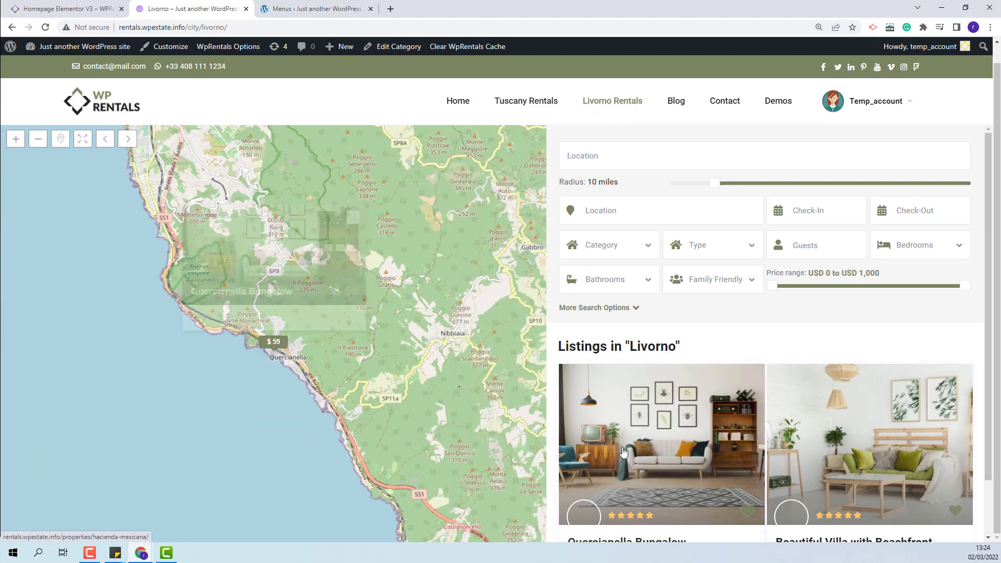
pyautogui.click(107, 99)
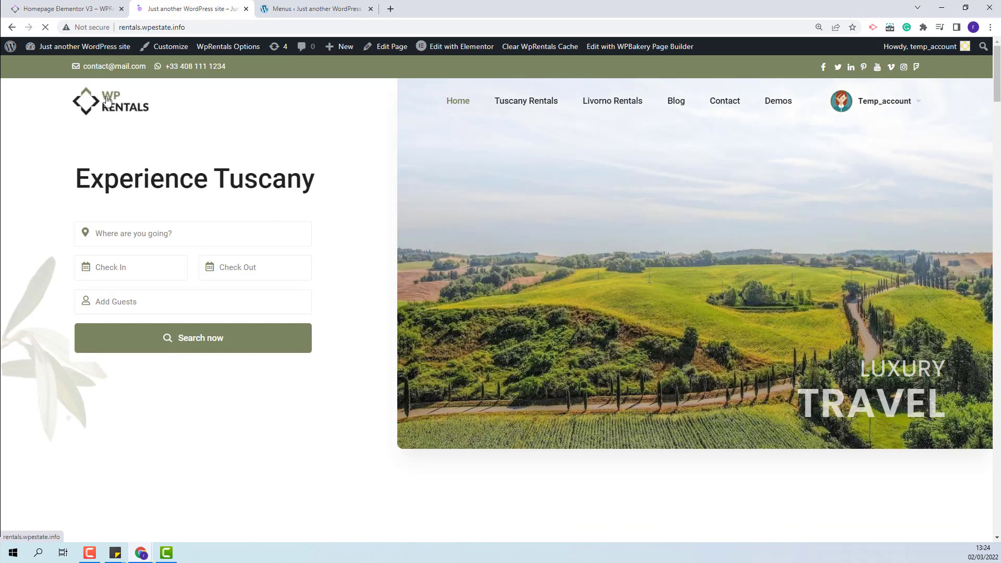
pyautogui.click(618, 104)
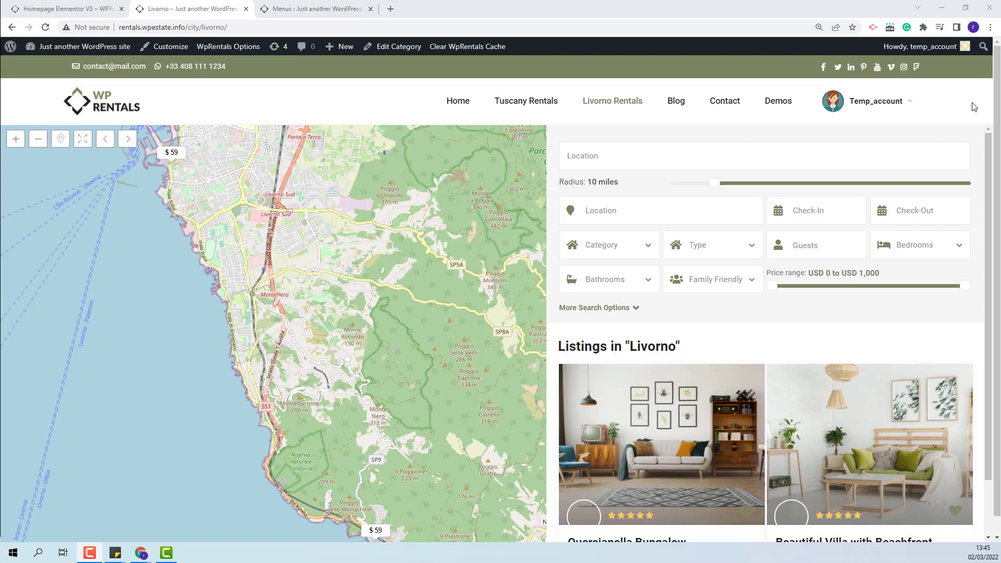
pyautogui.scroll(-3, 873, 385)
pyautogui.scroll(3, 909, 324)
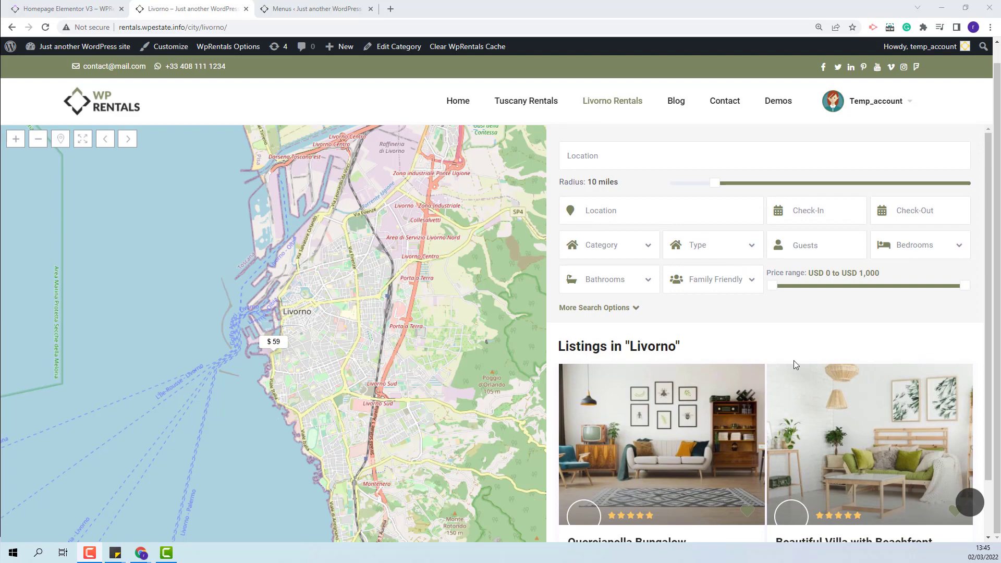
pyautogui.scroll(-1, 802, 362)
# Set the half-map template to 'Map on the Right' in WpRentals General > Appearance, then check Livorno.
pyautogui.click(312, 9)
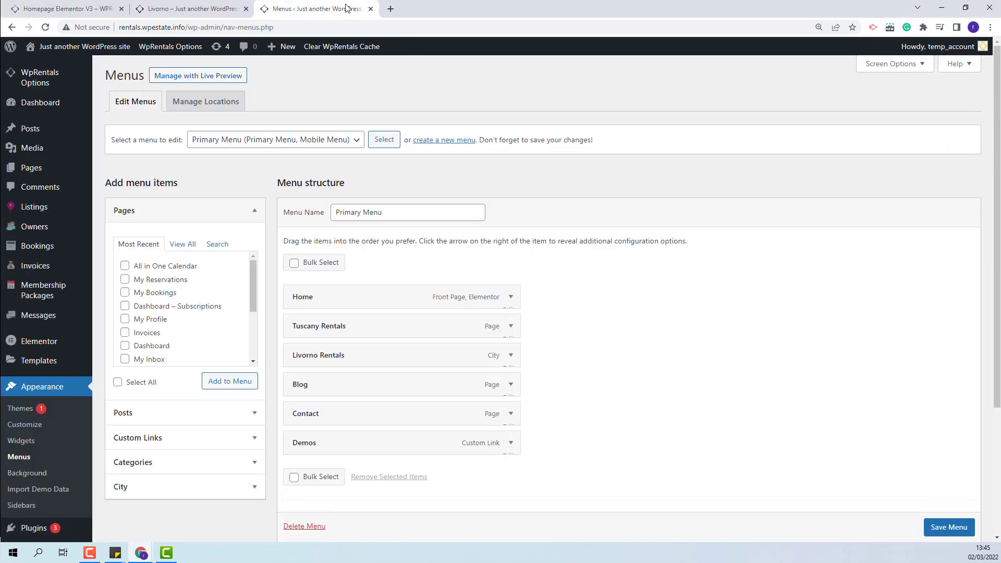
pyautogui.moveTo(41, 81)
pyautogui.click(112, 93)
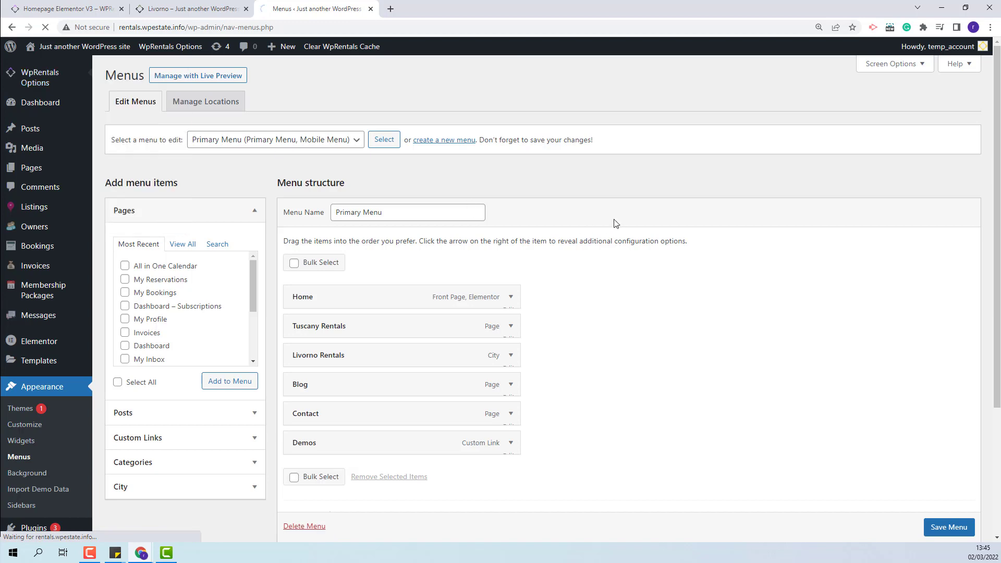
pyautogui.scroll(-3, 828, 292)
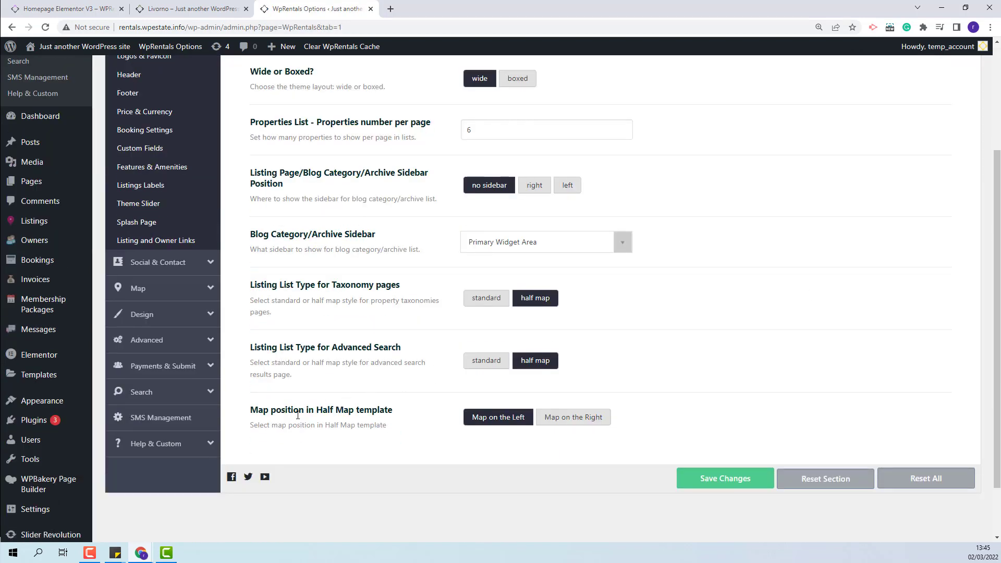
pyautogui.click(582, 423)
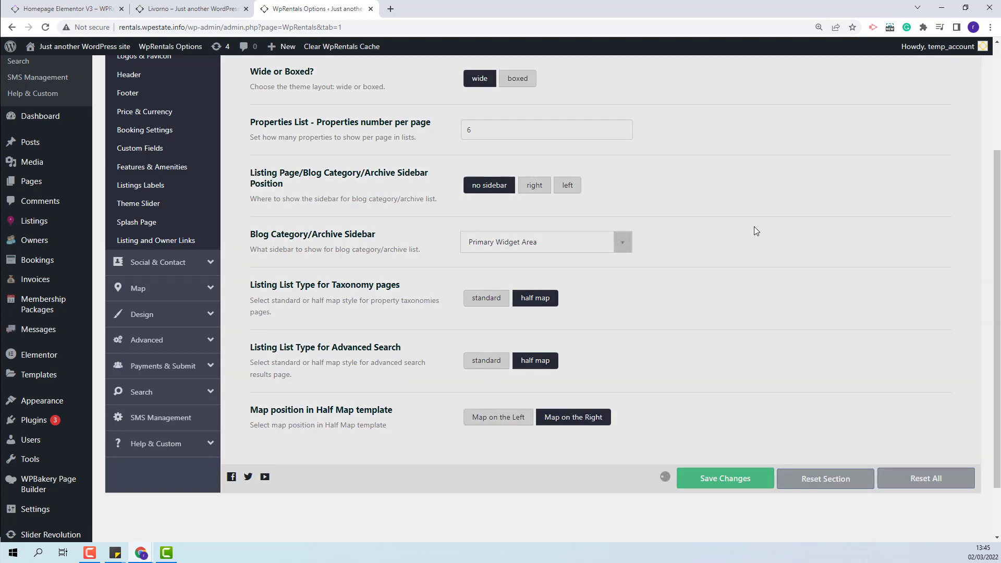
pyautogui.hotkey('ctrl', 'shift', 'Tab')
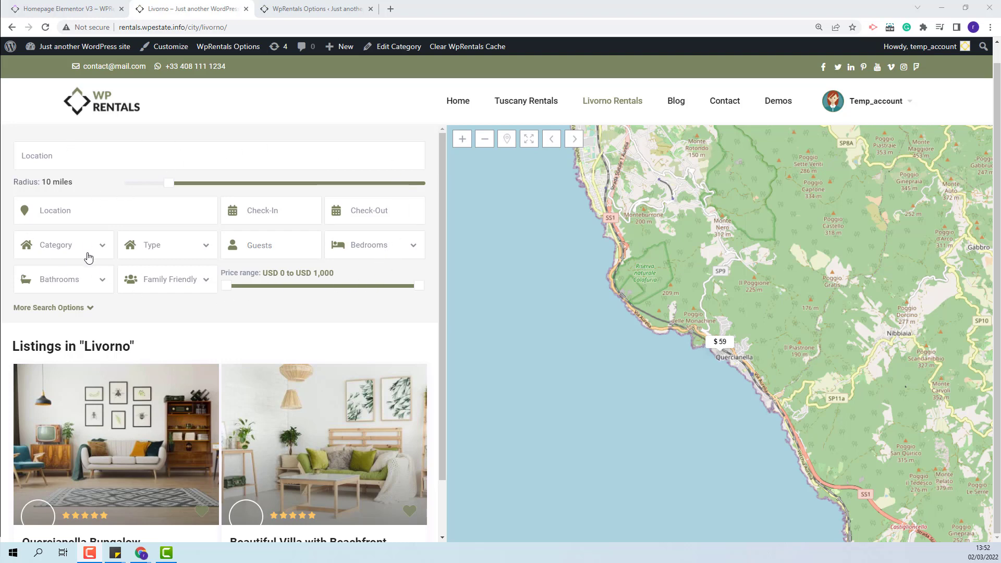
# Open the Half Map Search Form settings under WpRentals Options > Search.
pyautogui.click(331, 9)
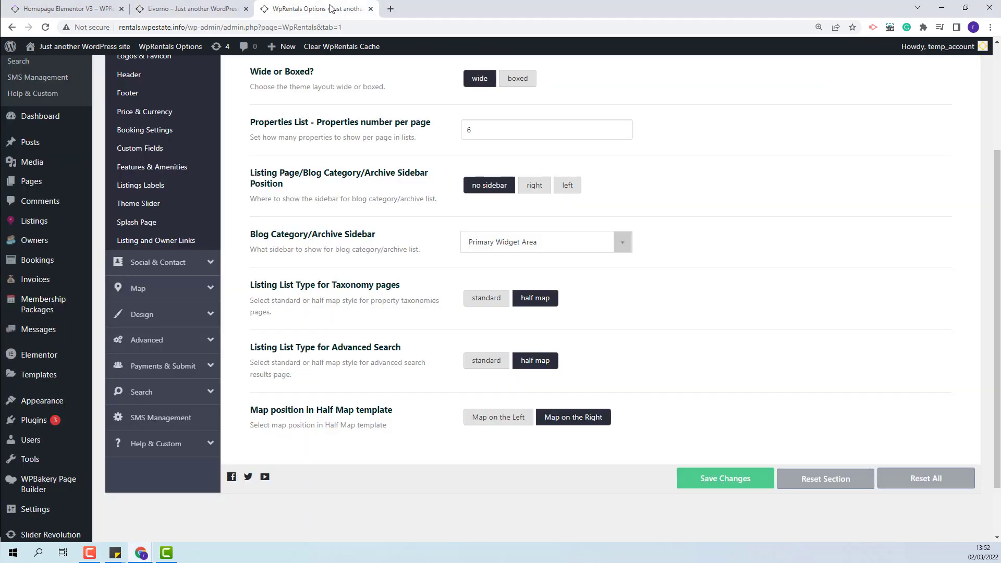
pyautogui.click(139, 395)
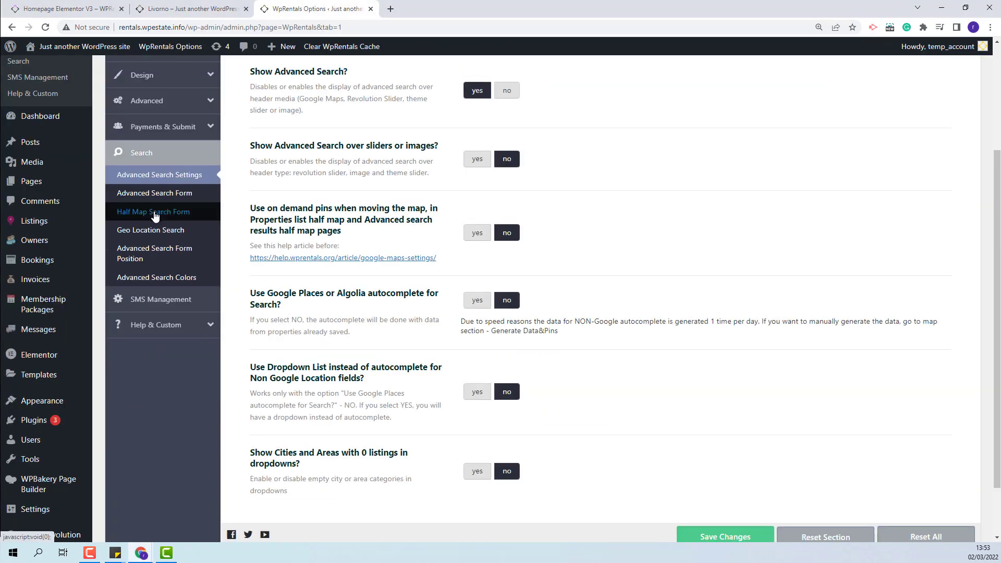
pyautogui.click(155, 216)
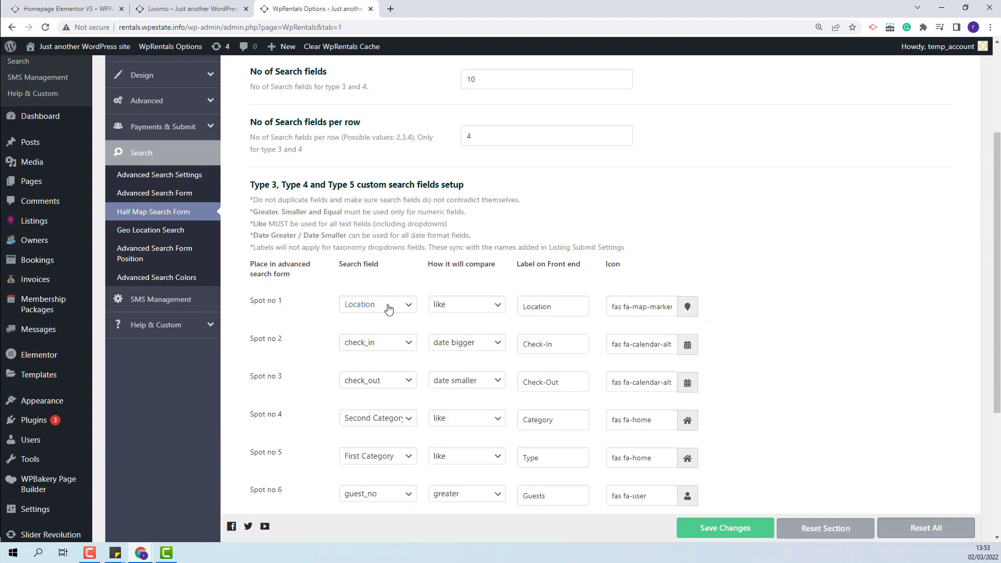
pyautogui.scroll(2, 401, 466)
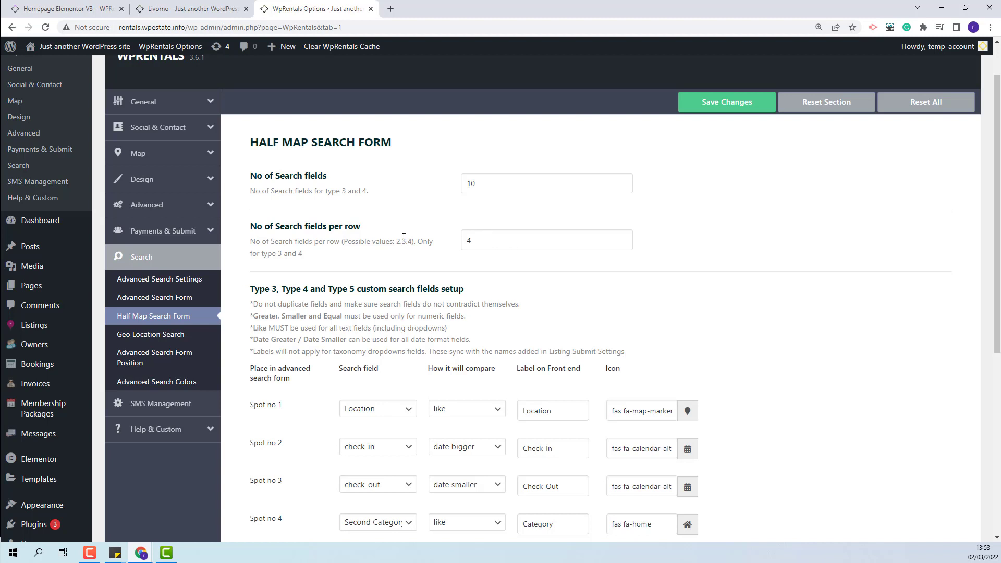
pyautogui.scroll(-6, 712, 250)
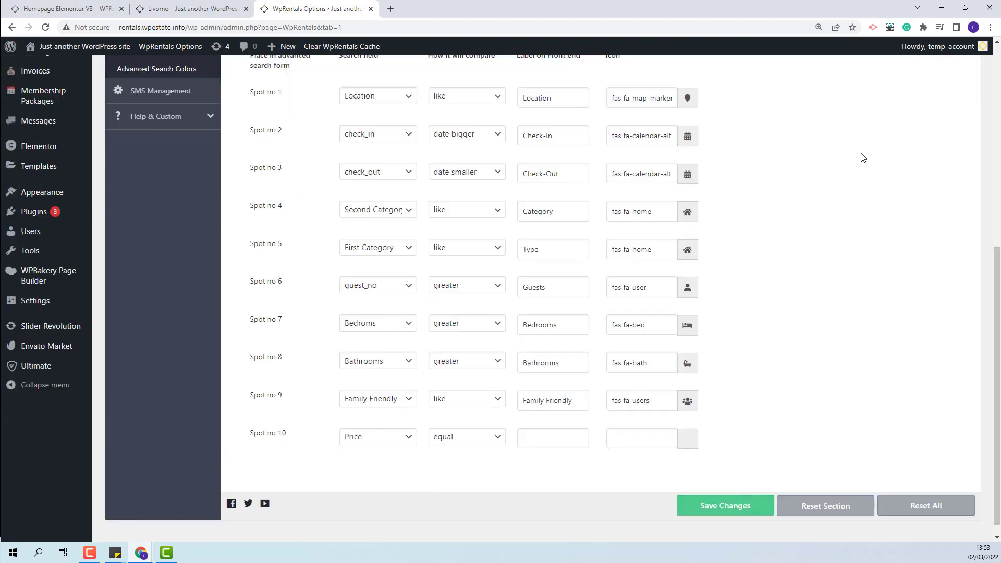
# Set Spot 7 to First Category, compare 'like', label 'Categories', save, and reload Livorno.
pyautogui.click(377, 324)
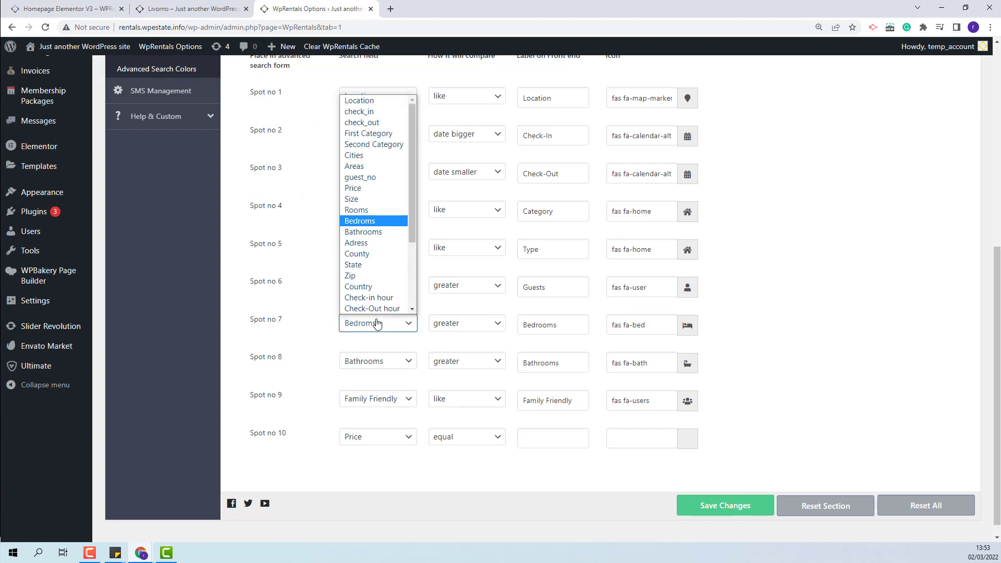
pyautogui.click(368, 134)
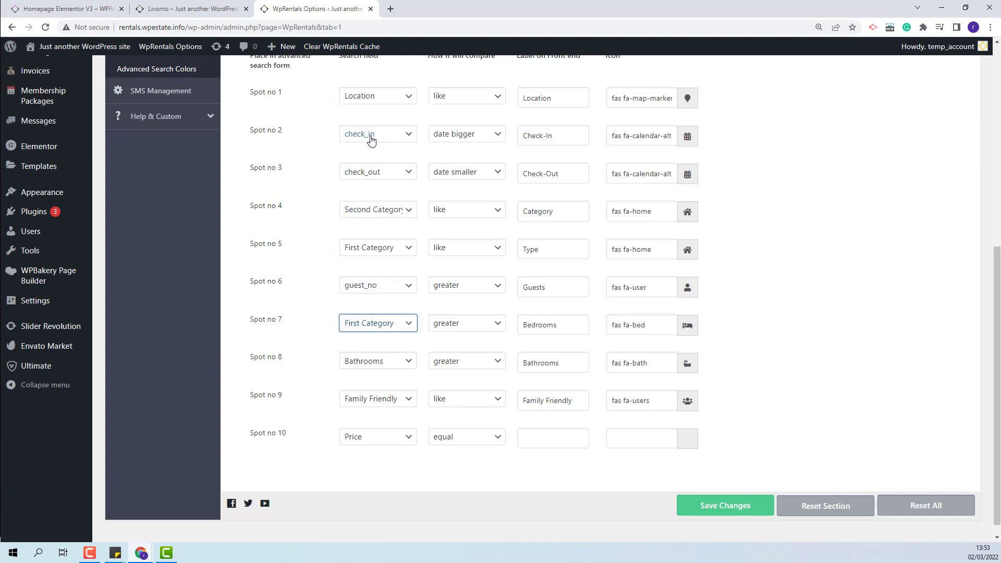
pyautogui.click(454, 323)
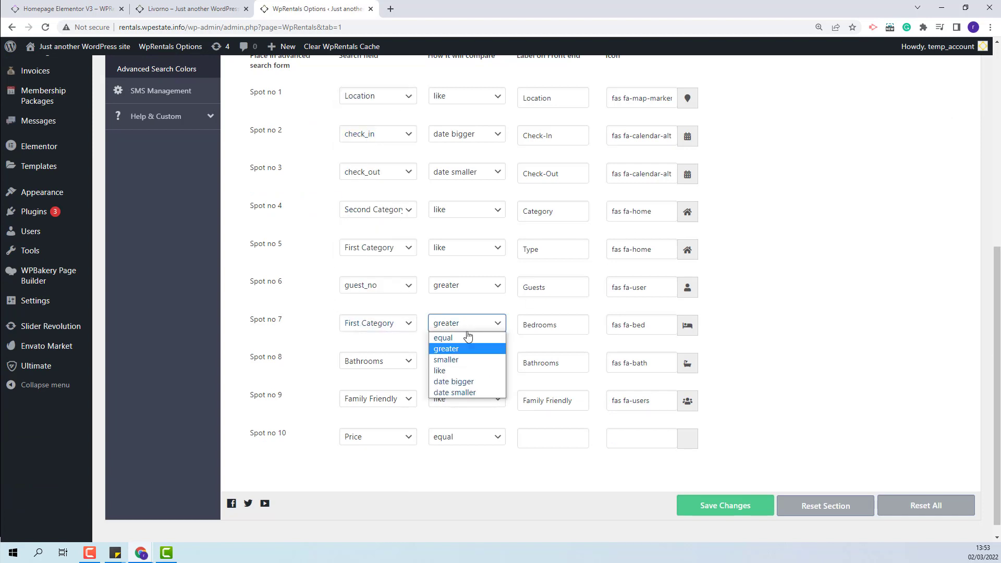
pyautogui.click(443, 371)
pyautogui.doubleClick(575, 326)
pyautogui.write('Categories')
pyautogui.press('Return')
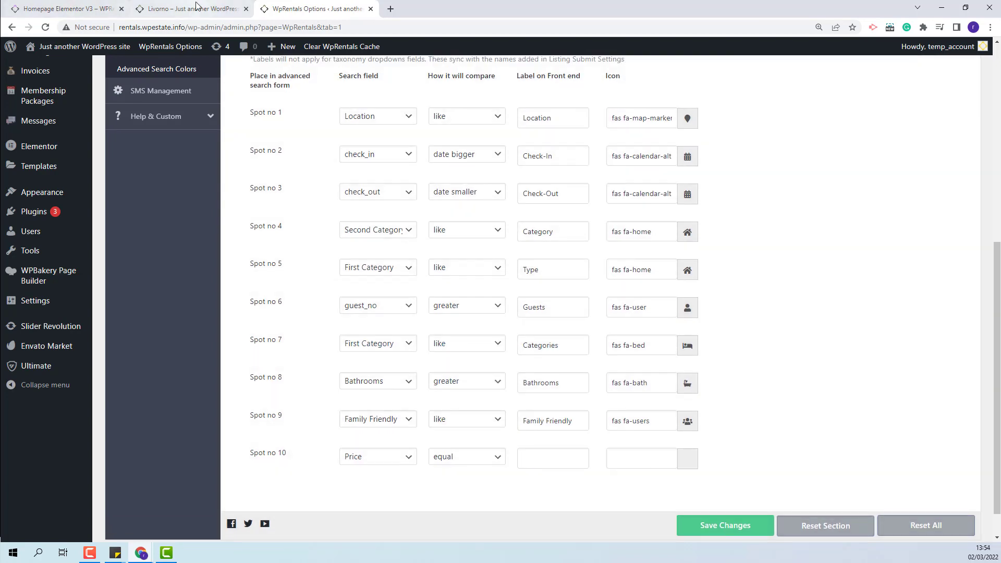
pyautogui.click(193, 8)
pyautogui.click(45, 27)
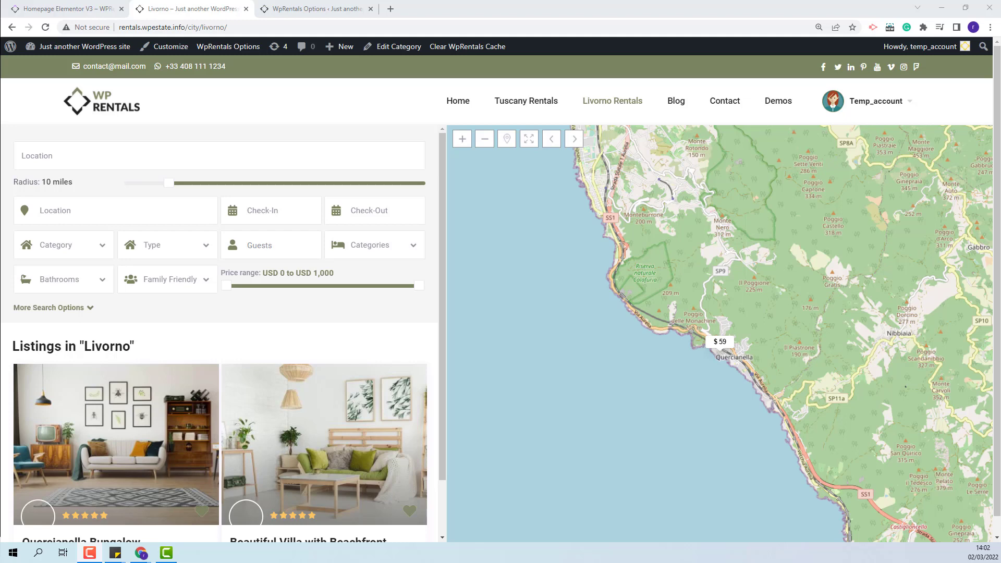
# Switch taxonomy pages to the standard list layout in General > Appearance and reload Livorno.
pyautogui.click(302, 9)
pyautogui.scroll(1, 359, 198)
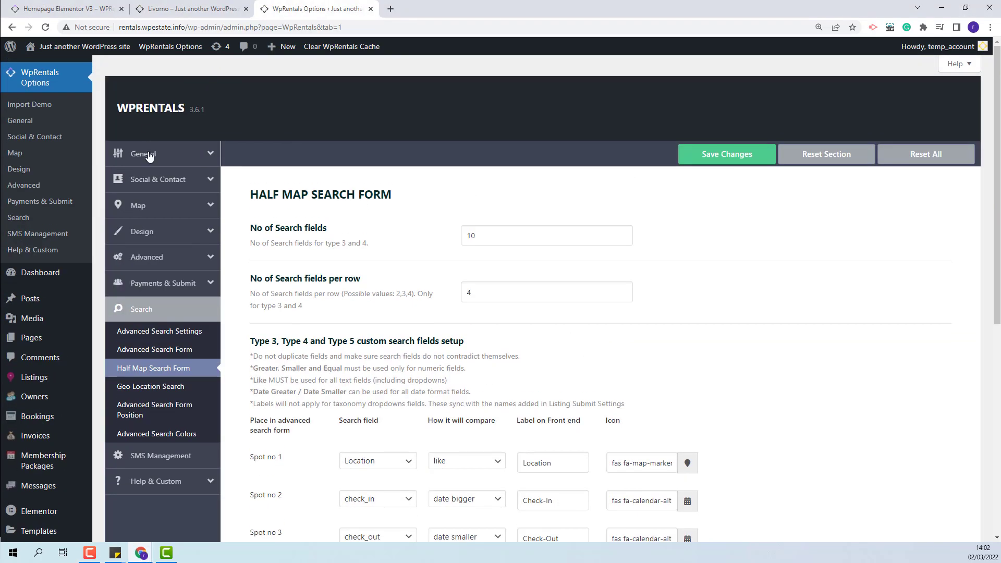
pyautogui.click(145, 154)
pyautogui.click(133, 200)
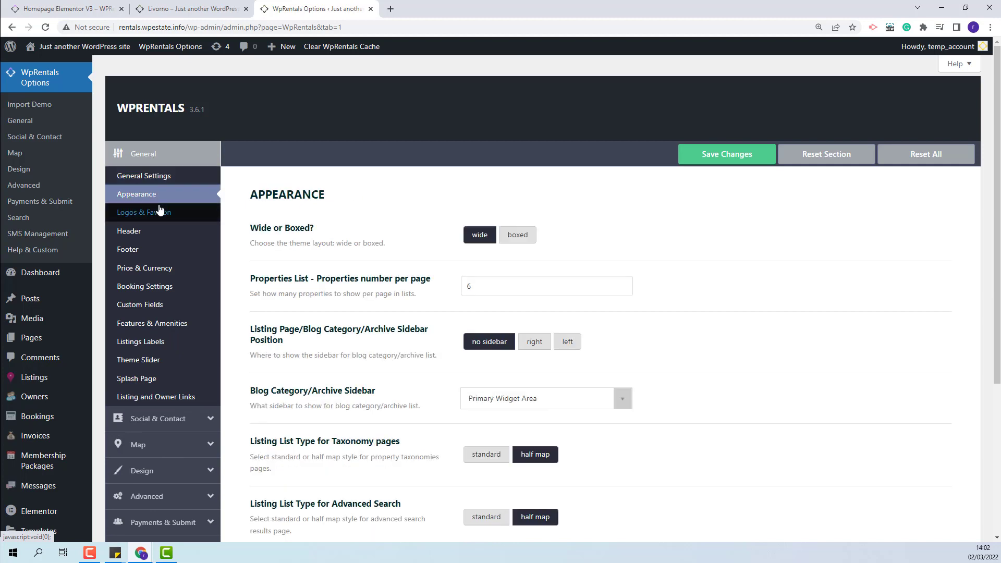
pyautogui.scroll(-4, 651, 310)
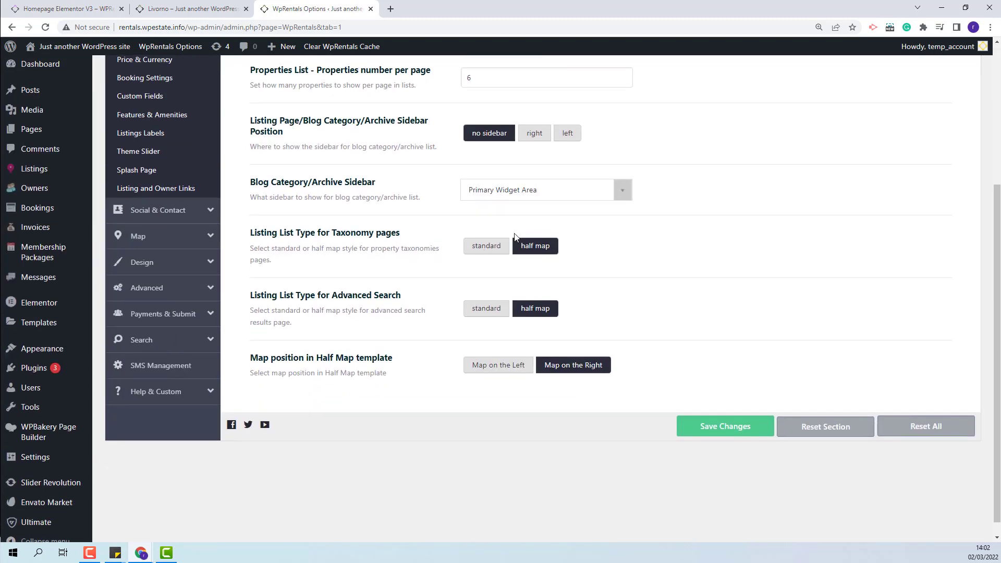
pyautogui.click(485, 249)
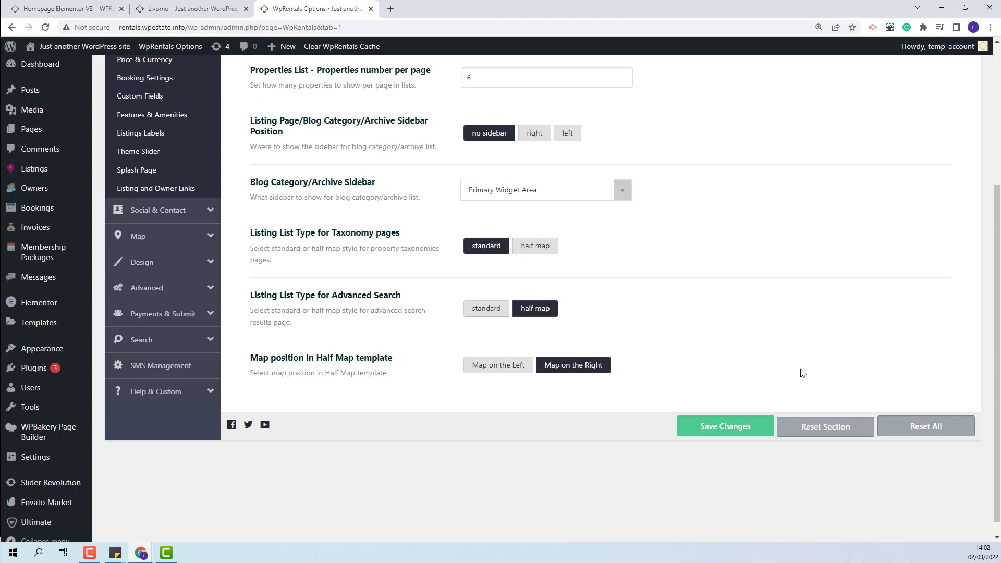
pyautogui.click(740, 425)
pyautogui.press('F5')
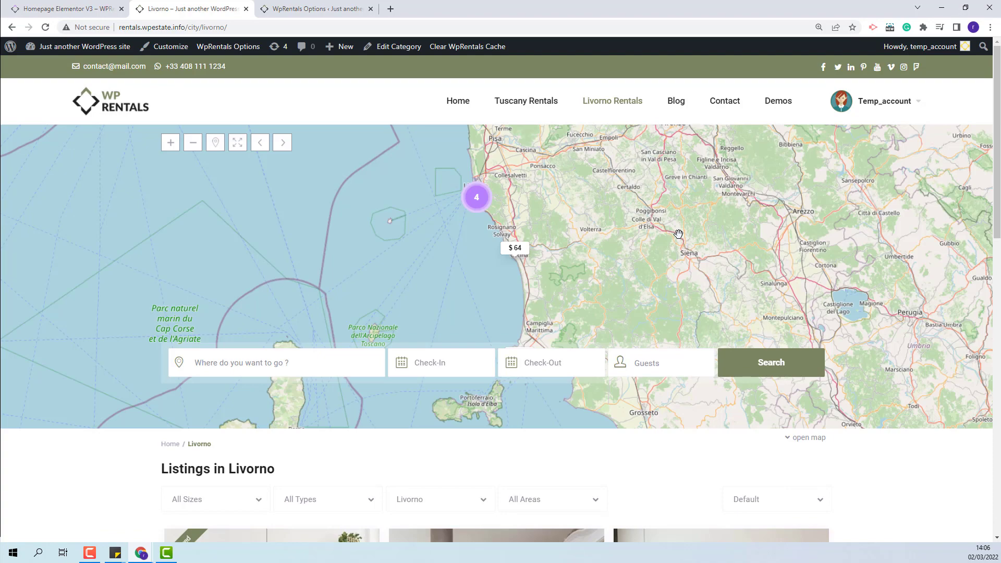
pyautogui.scroll(-15, 699, 286)
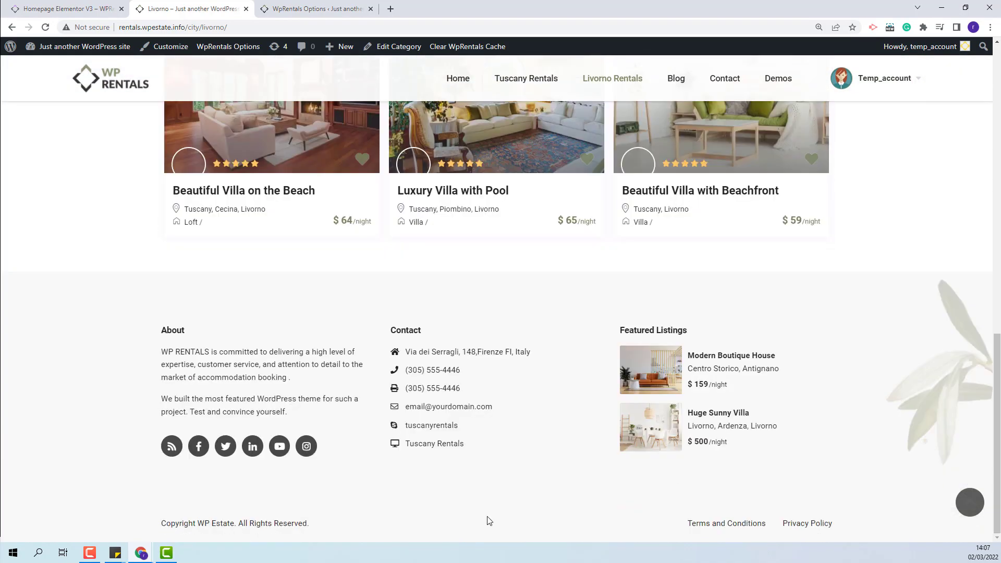
pyautogui.scroll(6, 877, 431)
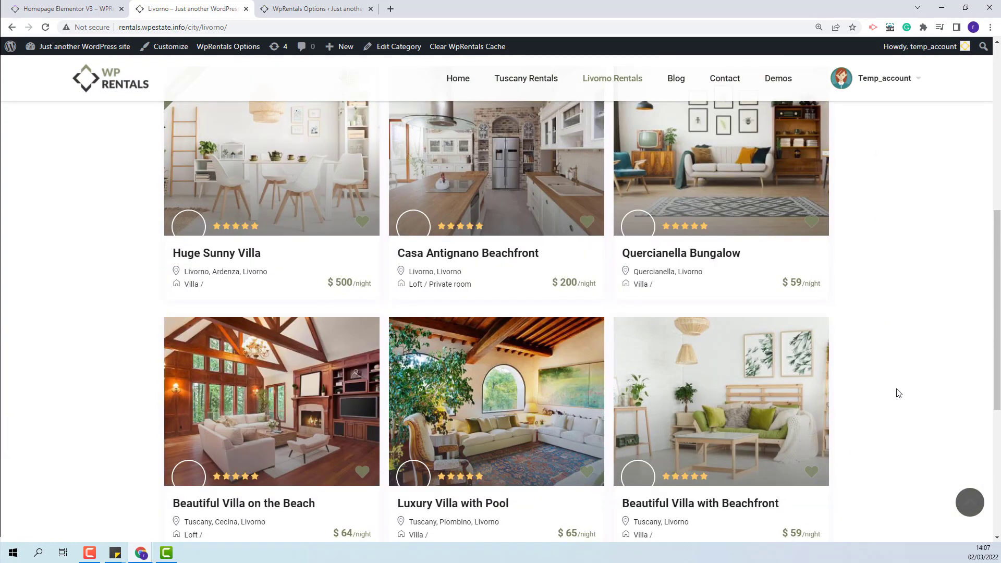
# Set Media Header Type for Taxonomy to none, save, and check Livorno's header.
pyautogui.click(323, 8)
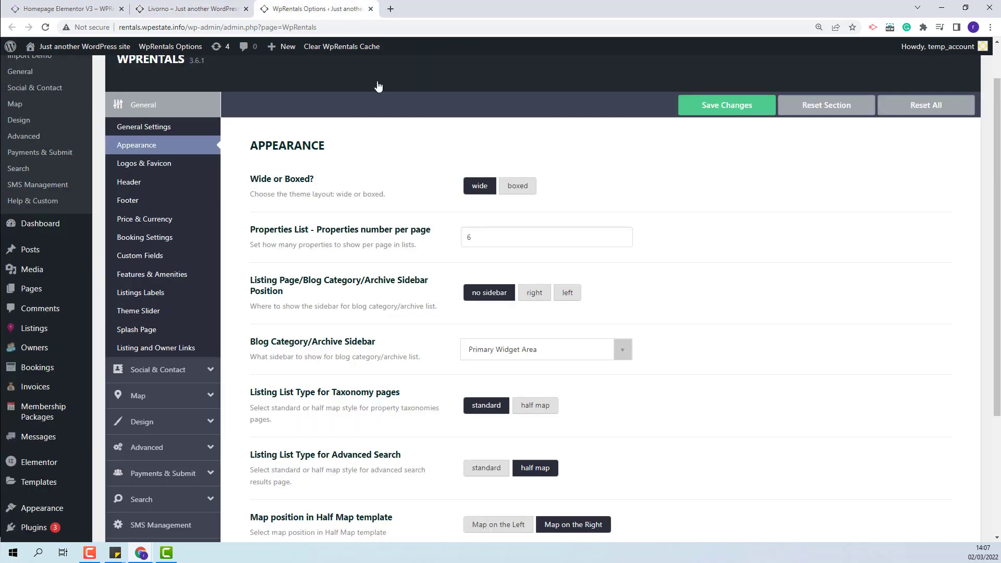
pyautogui.scroll(-1, 411, 97)
pyautogui.click(130, 130)
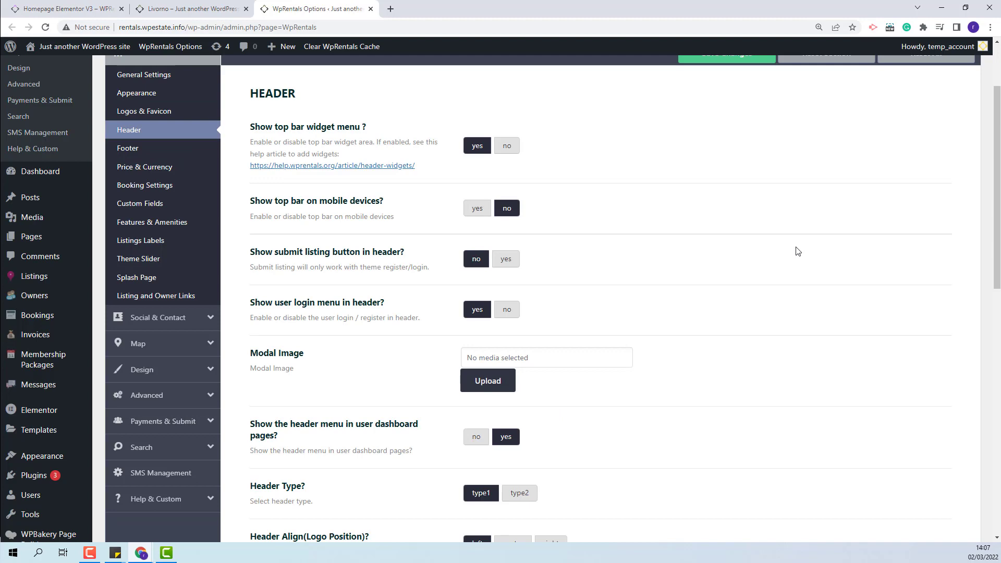
pyautogui.scroll(-4, 797, 251)
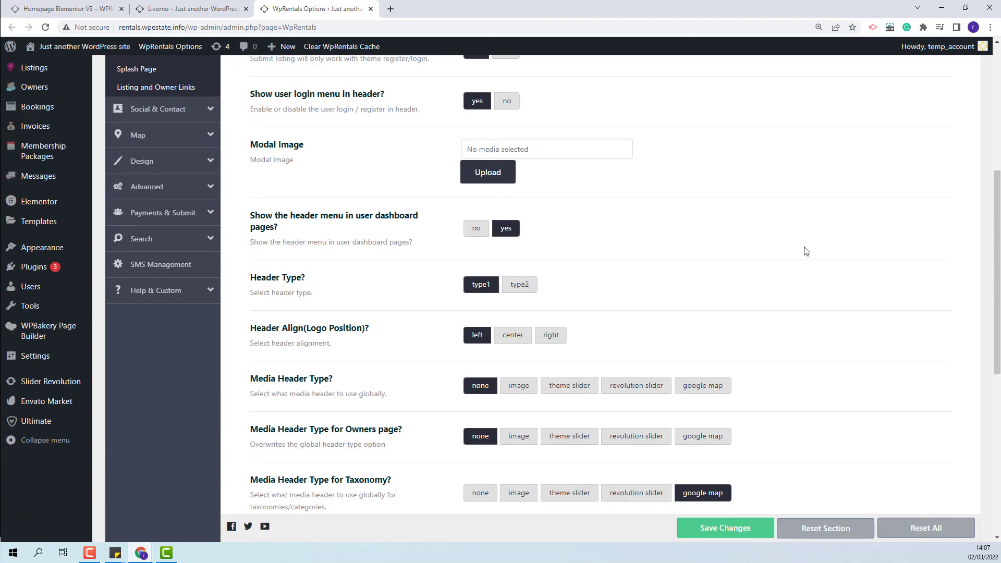
pyautogui.scroll(-2, 805, 251)
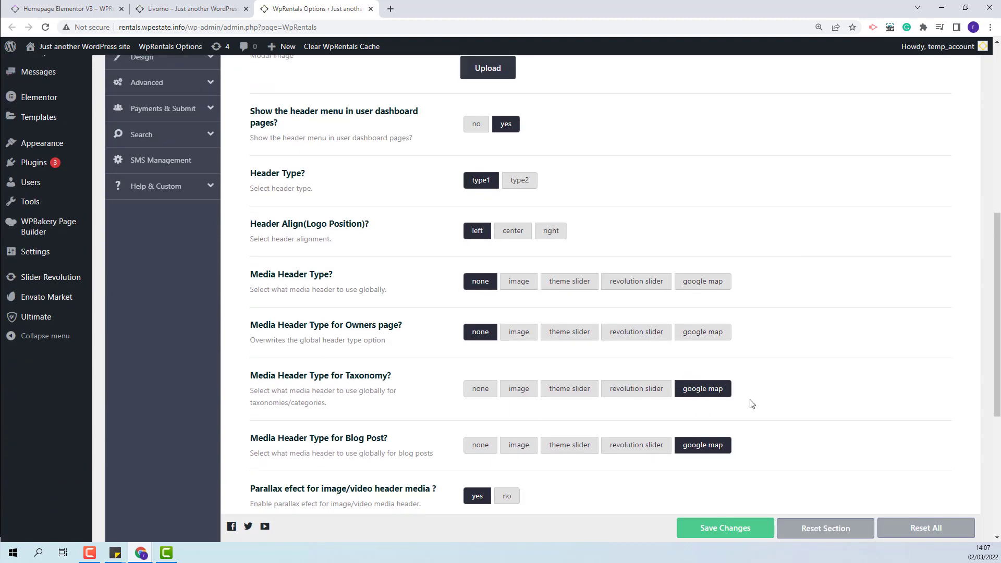
pyautogui.click(480, 395)
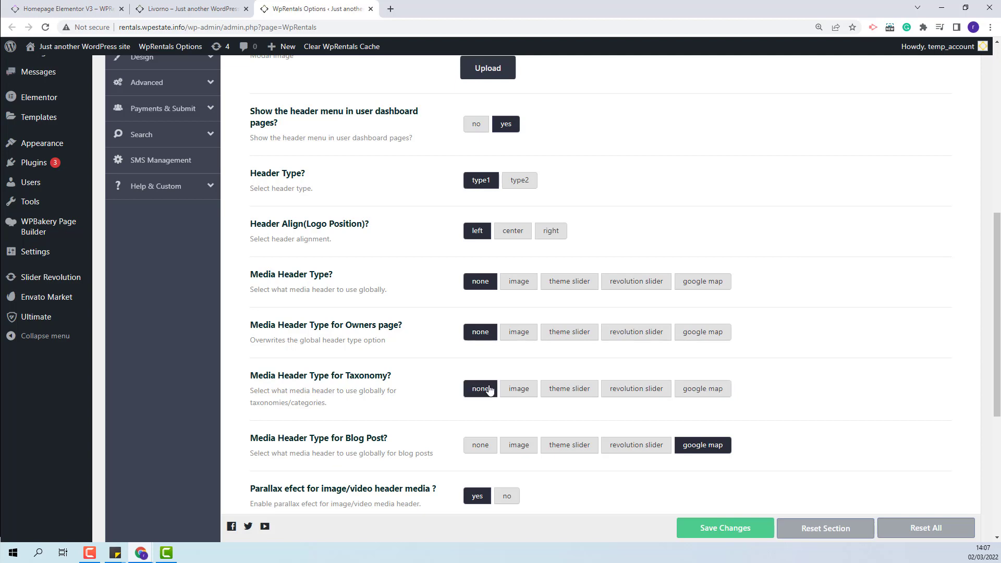
pyautogui.click(727, 532)
pyautogui.hotkey('ctrl', 'pageup')
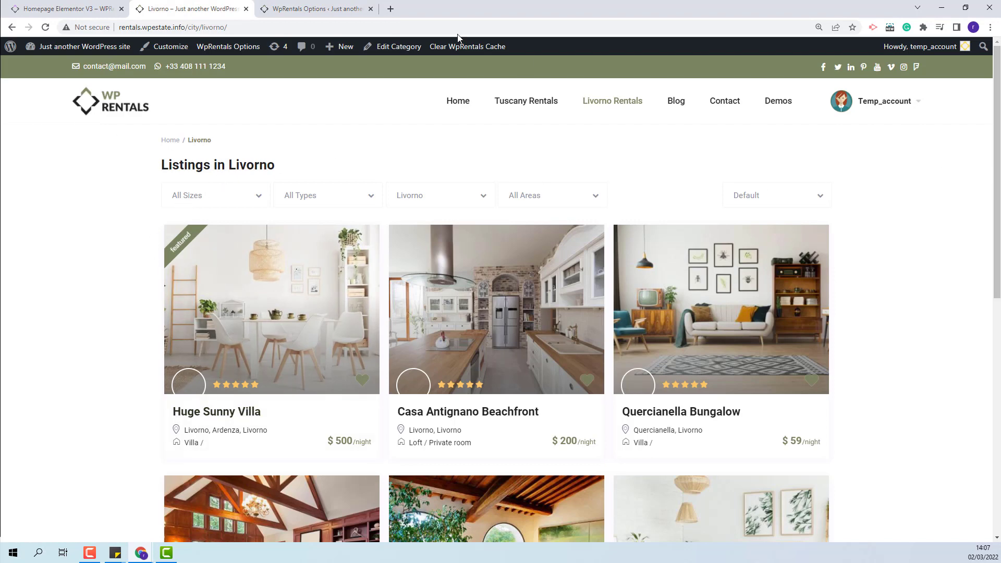
# Set the taxonomy header to image using the Tuscany landscape header-3.jpeg, save, and reload Livorno.
pyautogui.click(313, 9)
pyautogui.click(518, 388)
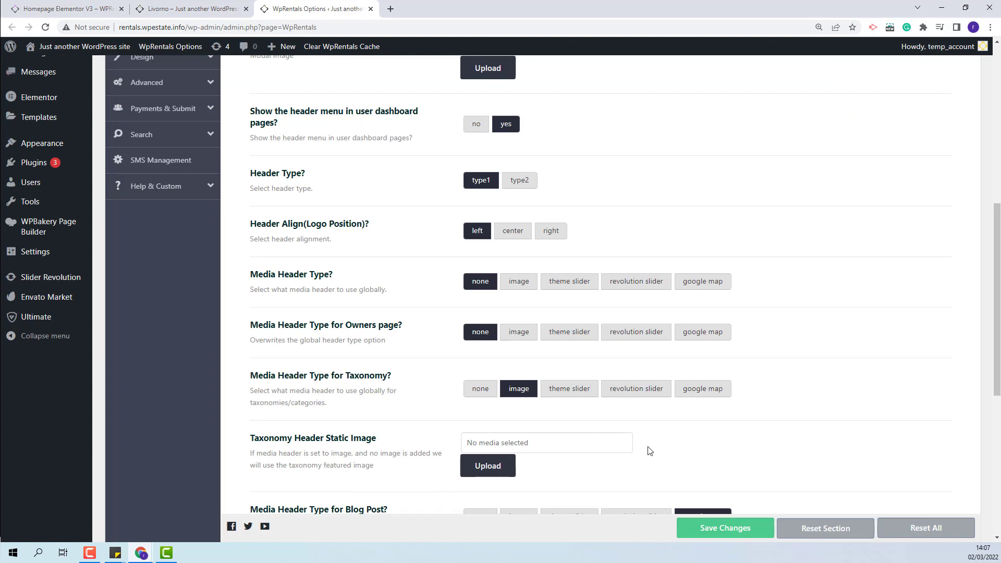
pyautogui.click(472, 475)
pyautogui.click(78, 94)
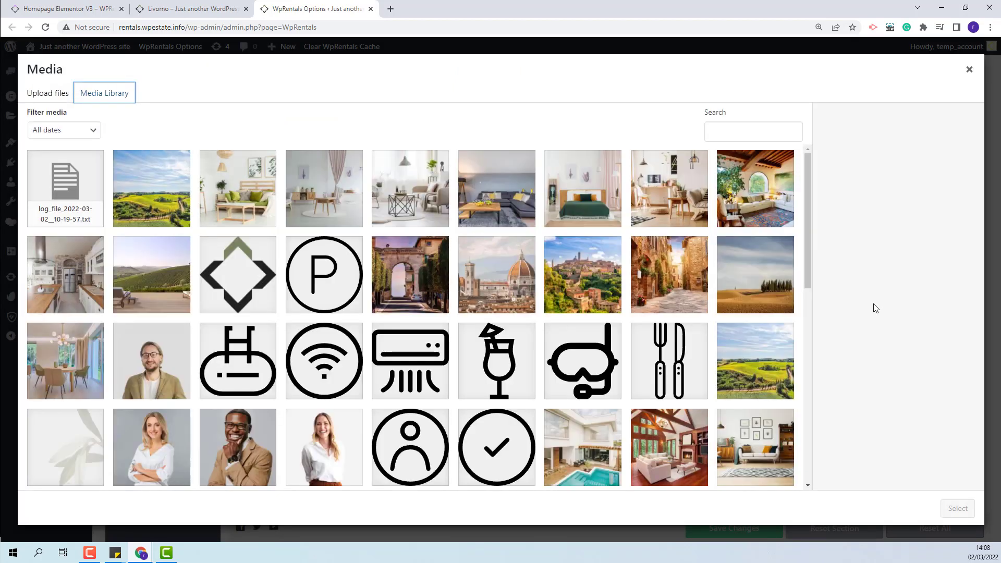
pyautogui.click(159, 197)
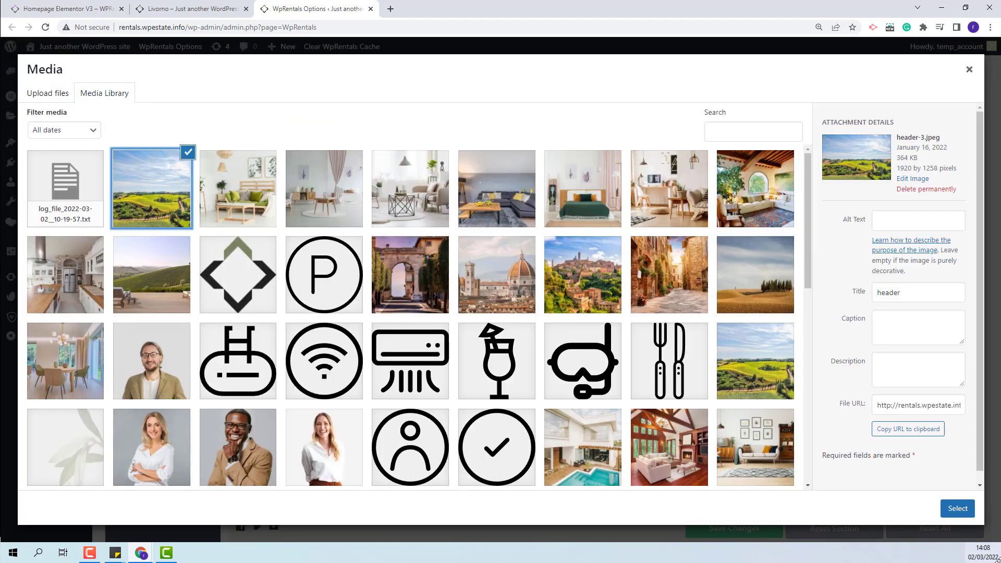
pyautogui.click(954, 509)
pyautogui.hotkey('ctrl', 's')
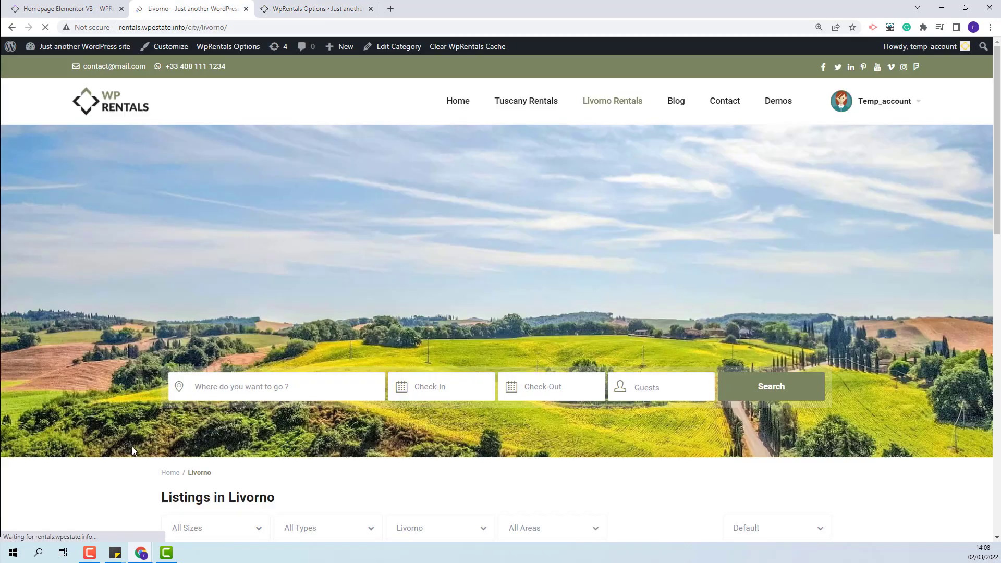
pyautogui.hotkey('ctrl', 'shift', 'Tab')
pyautogui.scroll(-4, 561, 276)
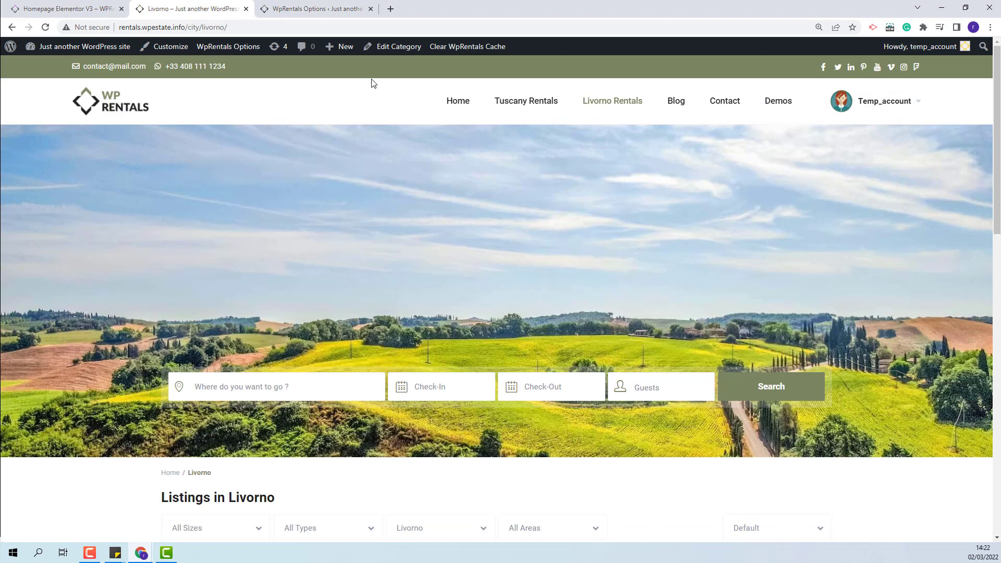
pyautogui.rightClick(383, 49)
# Open Livorno's Edit Category page and upload city2.jpg as its featured image.
pyautogui.click(403, 51)
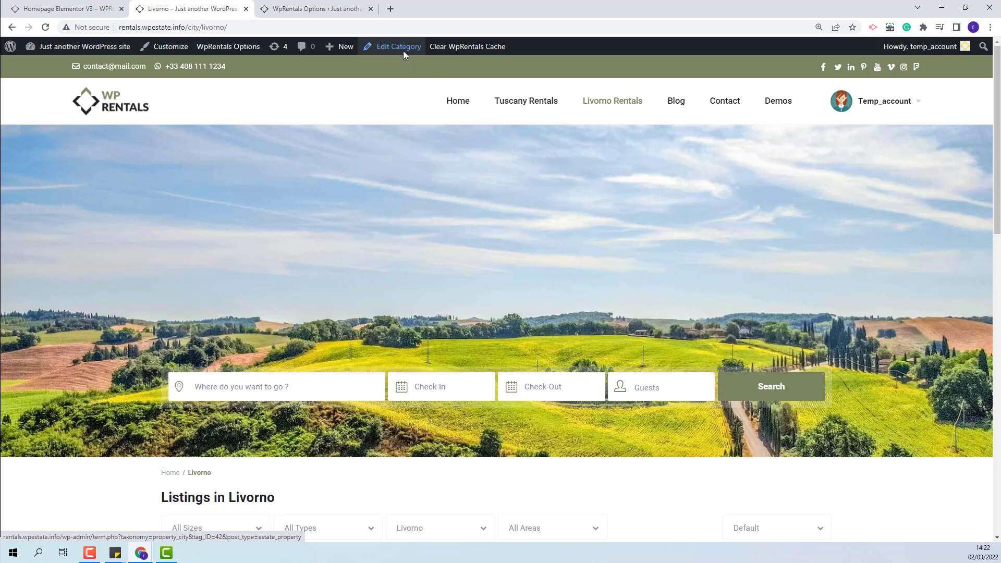
pyautogui.click(409, 8)
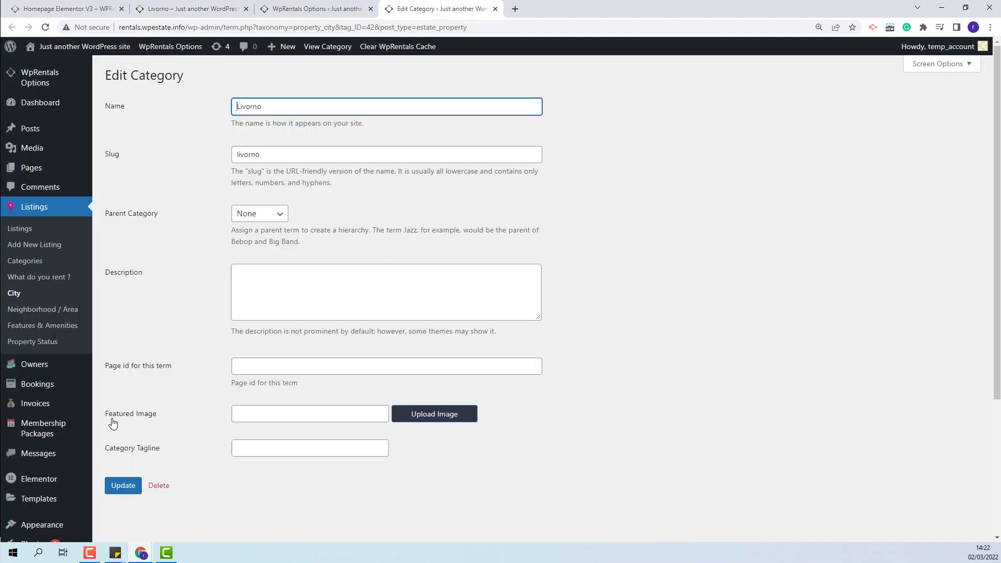
pyautogui.click(444, 417)
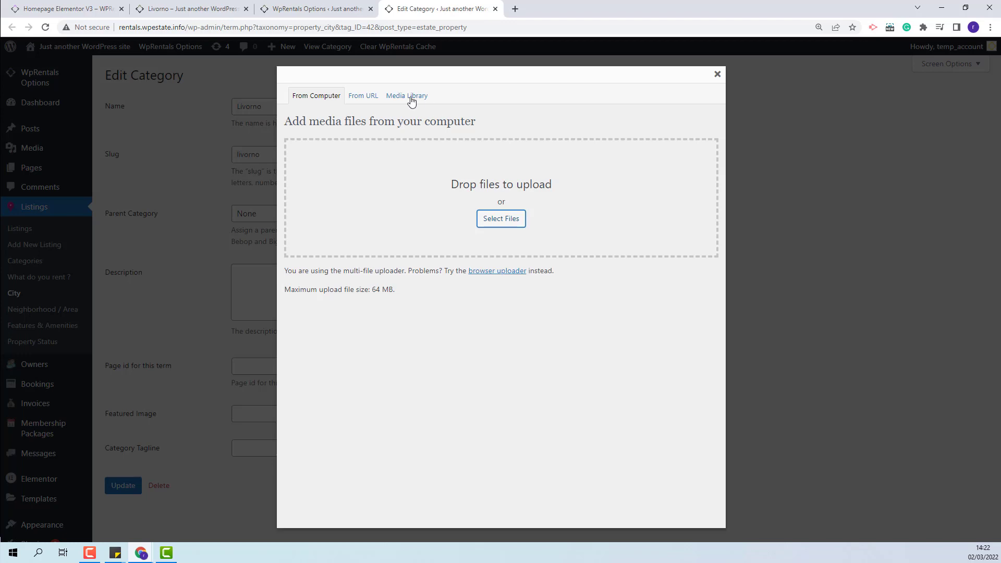
pyautogui.click(501, 220)
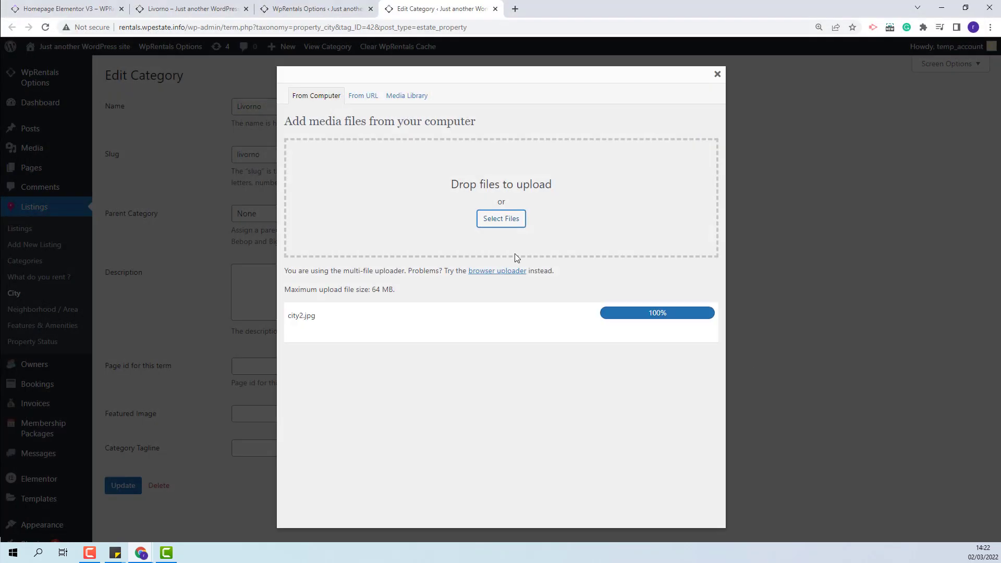
pyautogui.scroll(-2, 516, 296)
pyautogui.scroll(-3, 516, 296)
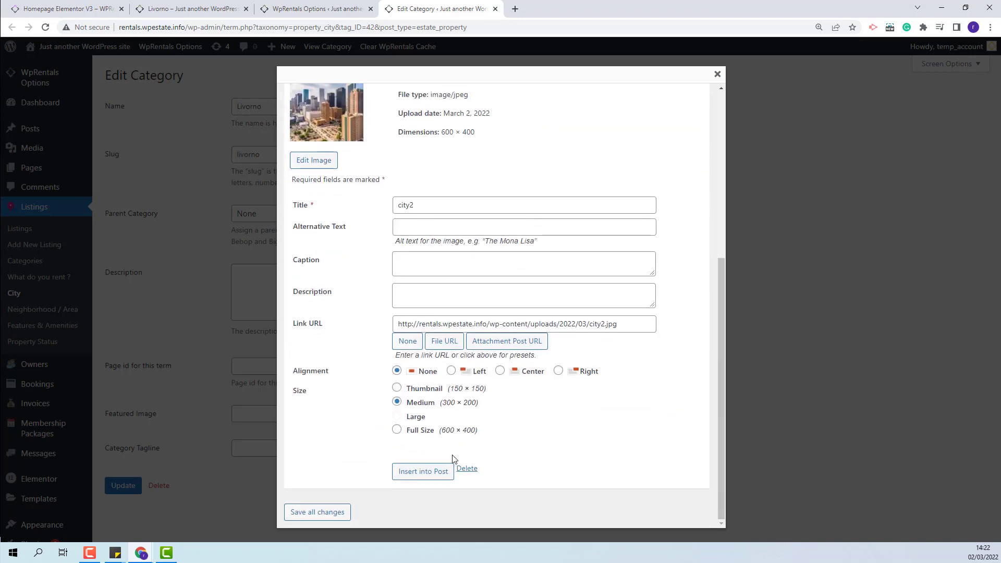
pyautogui.click(427, 472)
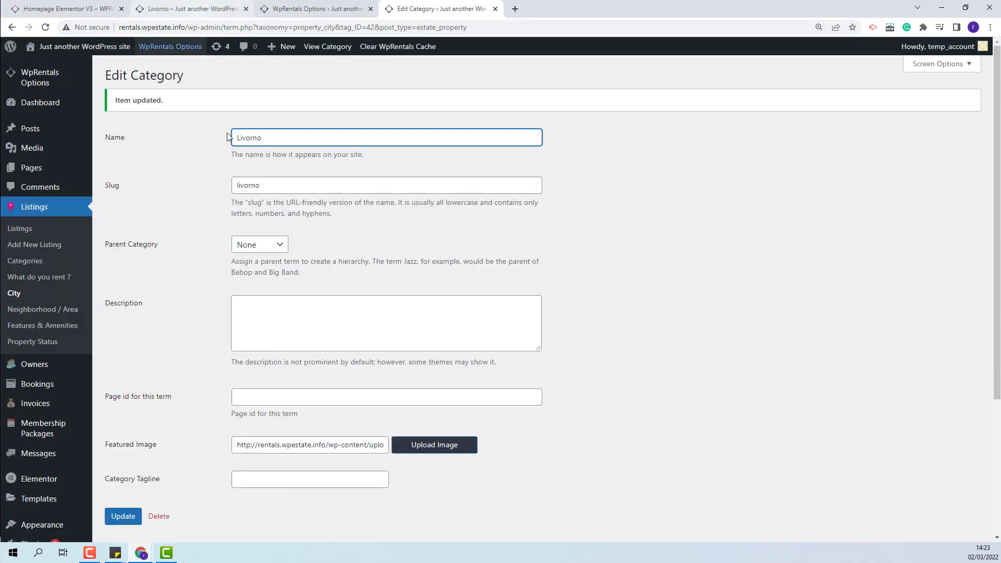
# Set 'Use uploaded Image for City and Area taxonomy page Header' to yes and view Livorno.
pyautogui.click(200, 15)
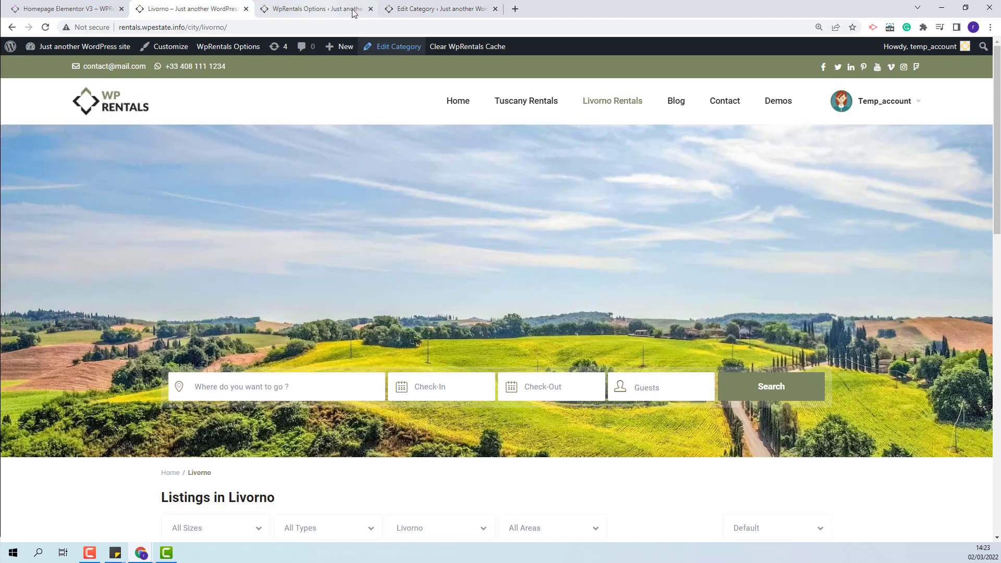
pyautogui.click(336, 9)
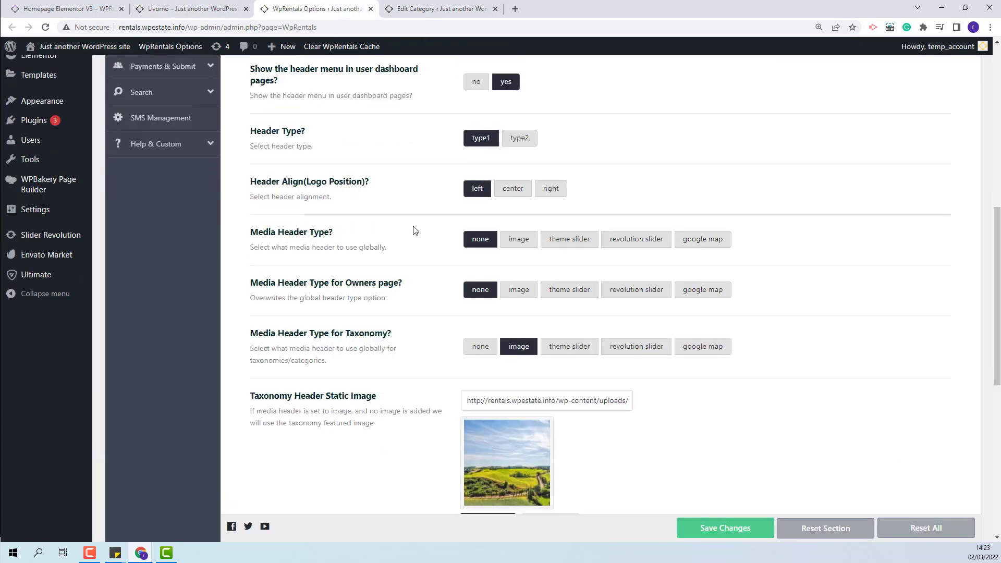
pyautogui.scroll(-7, 561, 250)
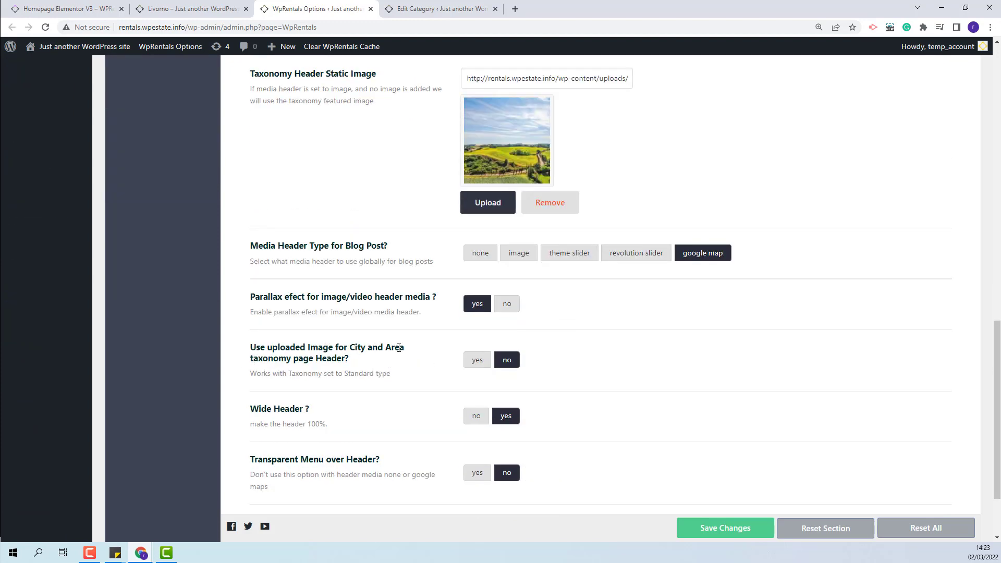
pyautogui.click(477, 359)
pyautogui.hotkey('ctrl', 'shift', 'Tab')
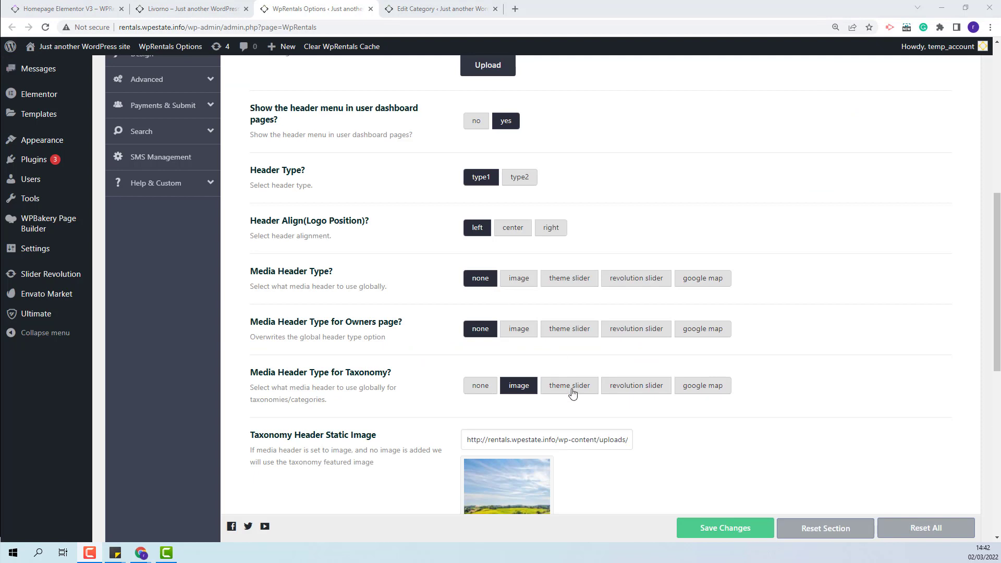
# Set the taxonomy header to theme slider and add Quercianella Bungalow to its selected properties.
pyautogui.click(570, 385)
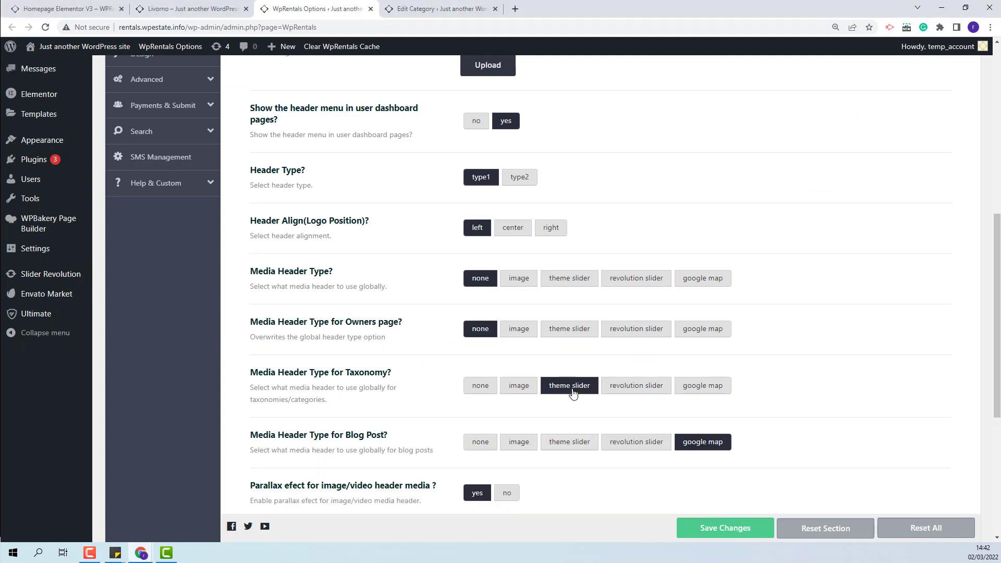
pyautogui.scroll(4, 815, 379)
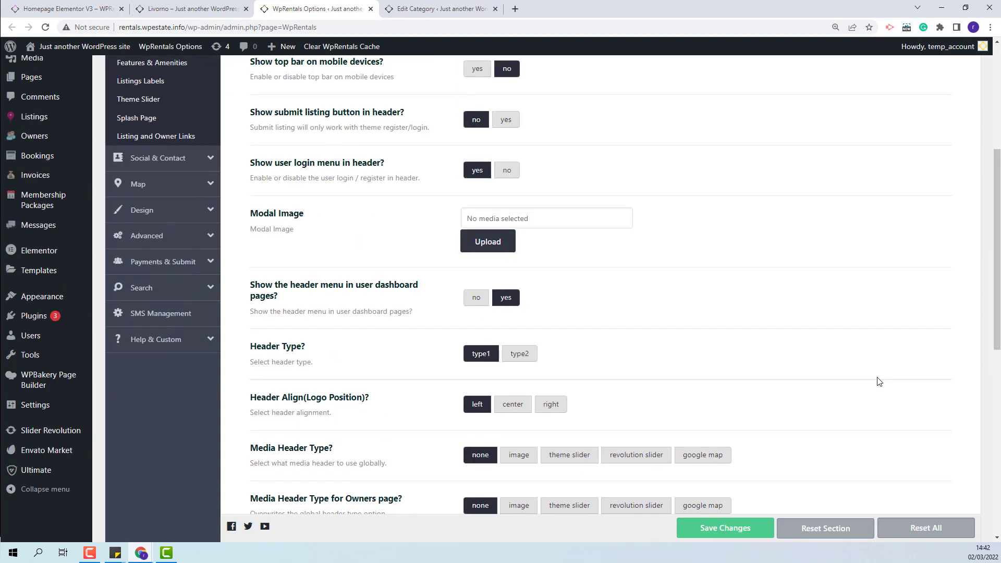
pyautogui.scroll(3, 878, 381)
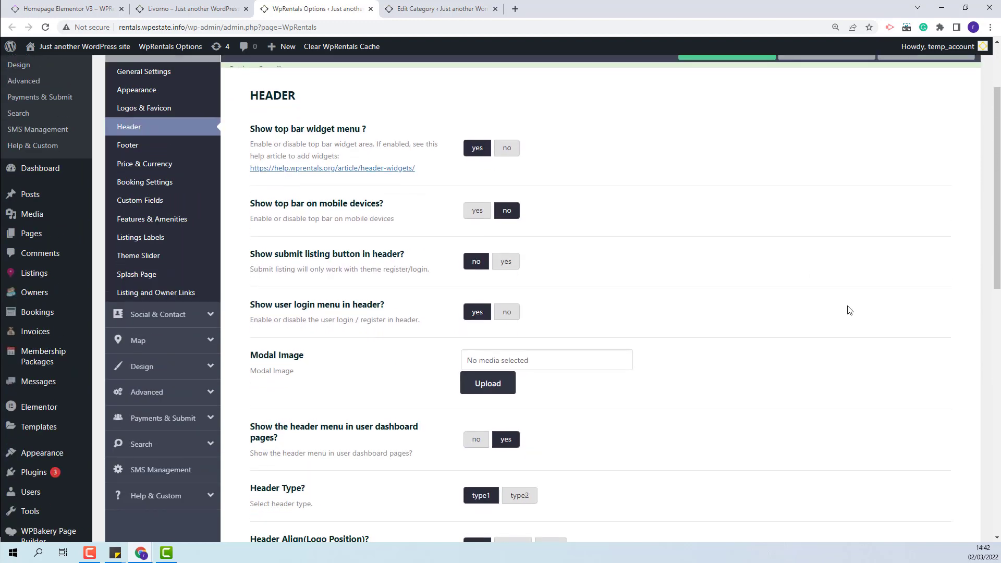
pyautogui.click(127, 258)
pyautogui.click(604, 155)
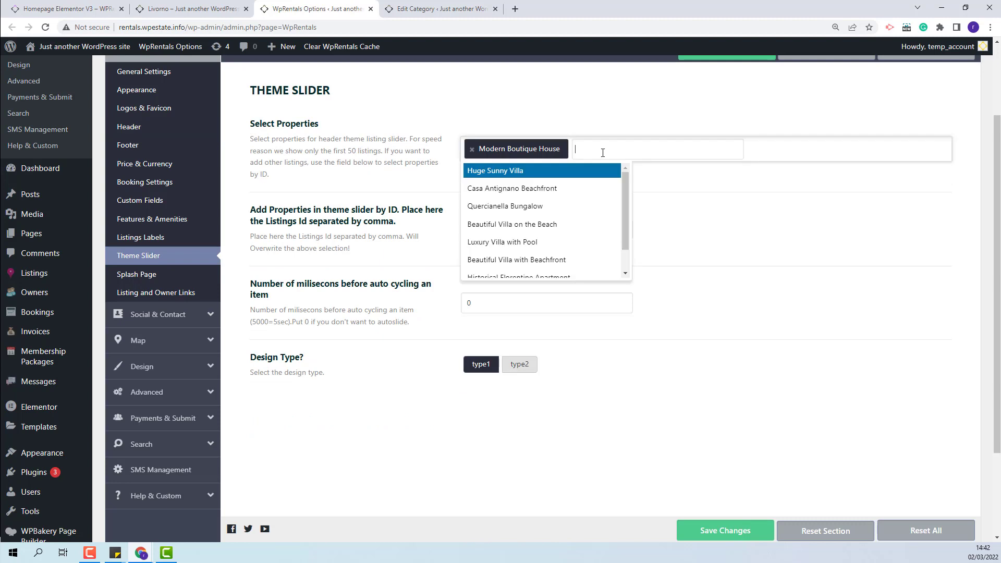
pyautogui.click(533, 208)
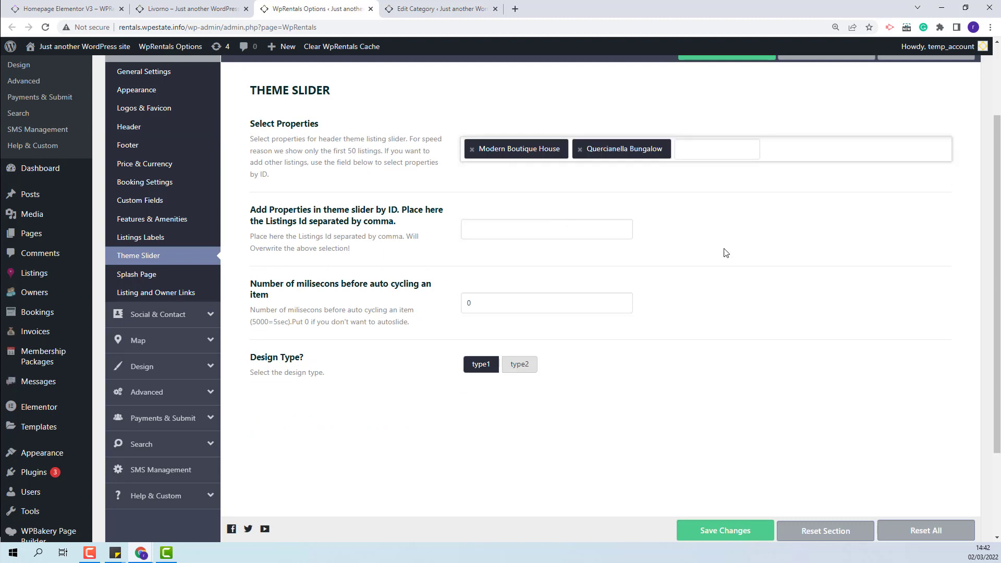
pyautogui.scroll(2, 725, 253)
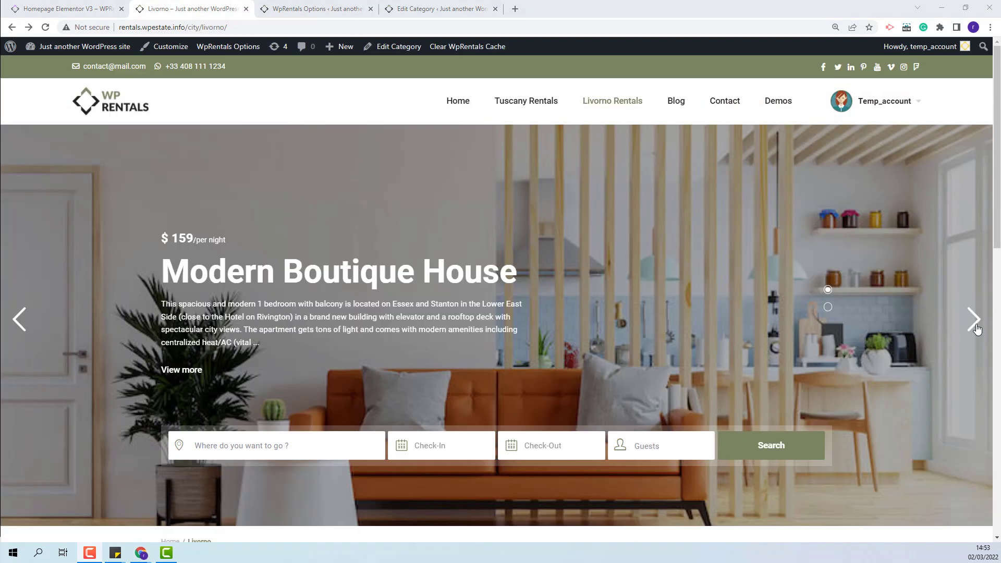
pyautogui.click(973, 319)
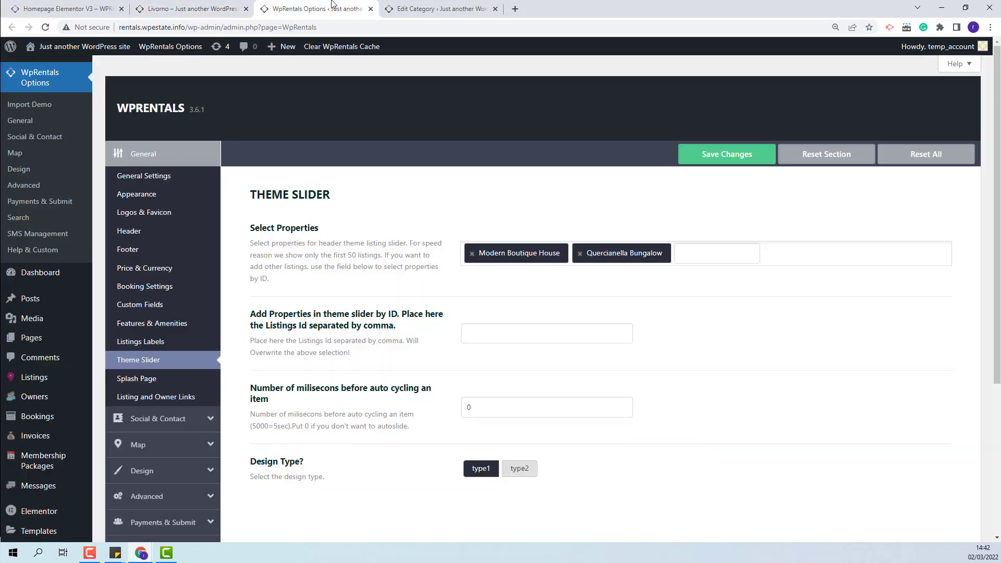
# Set Media Header Type for Taxonomy to revolution slider in the Header settings.
pyautogui.click(128, 231)
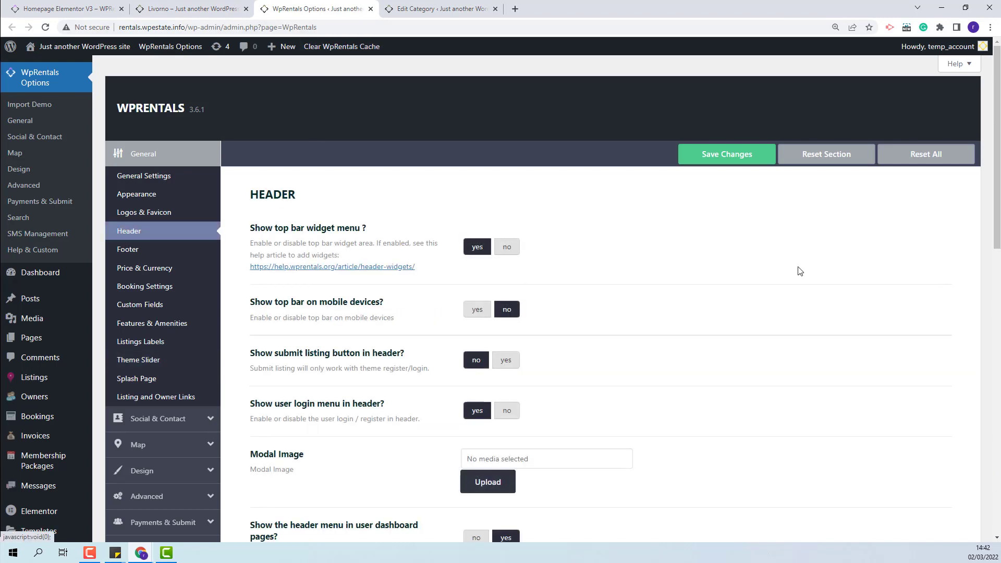
pyautogui.scroll(-5, 709, 243)
pyautogui.scroll(-2, 708, 243)
pyautogui.click(625, 441)
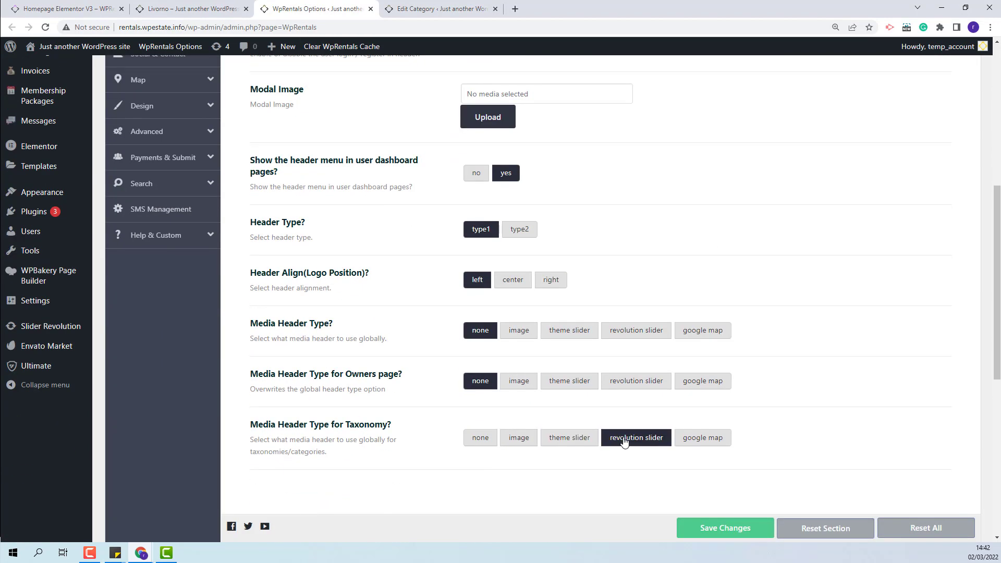
pyautogui.scroll(-2, 794, 412)
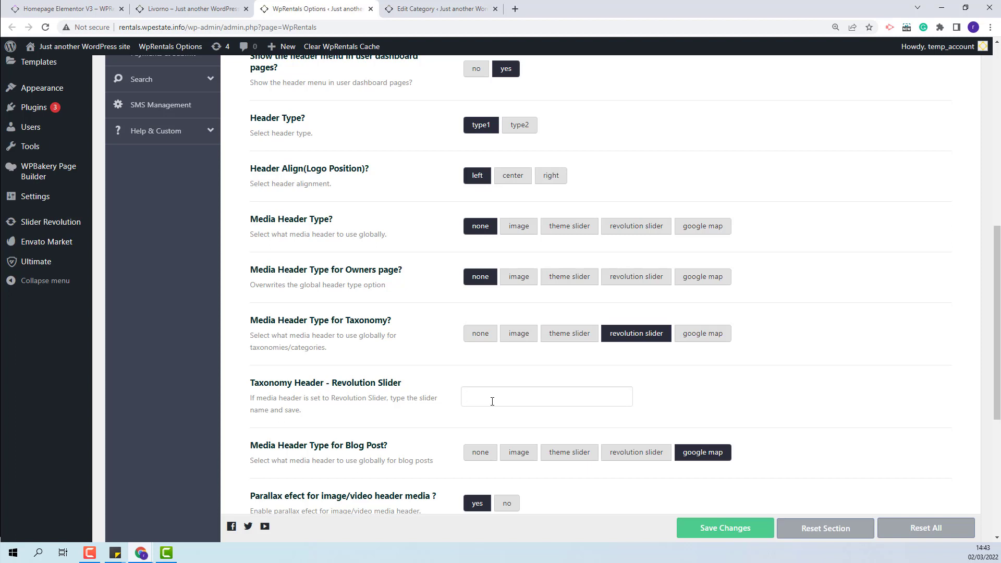
# Open the Slider Revolution modules overview in a new tab.
pyautogui.moveTo(41, 229)
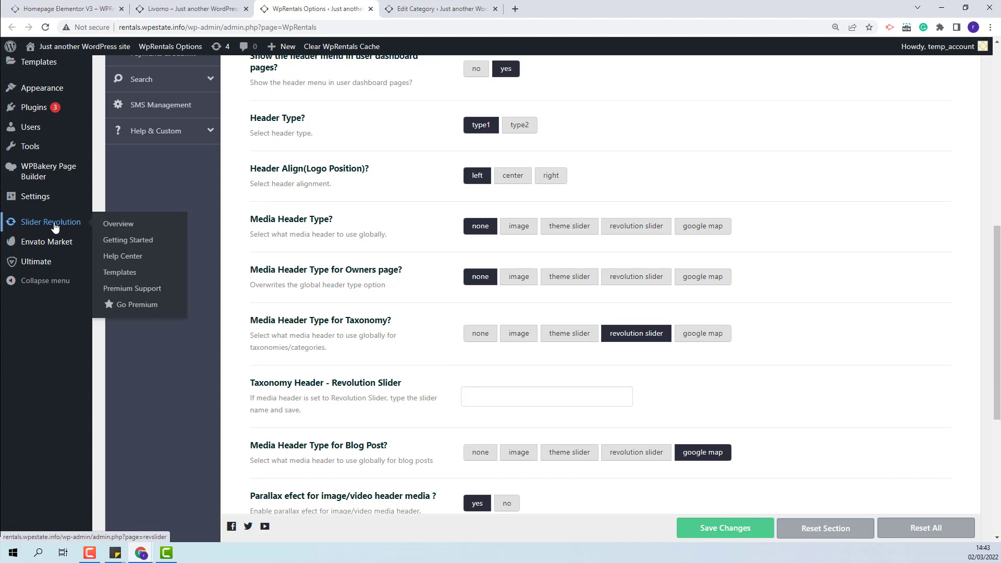
pyautogui.middleClick(56, 224)
pyautogui.click(436, 8)
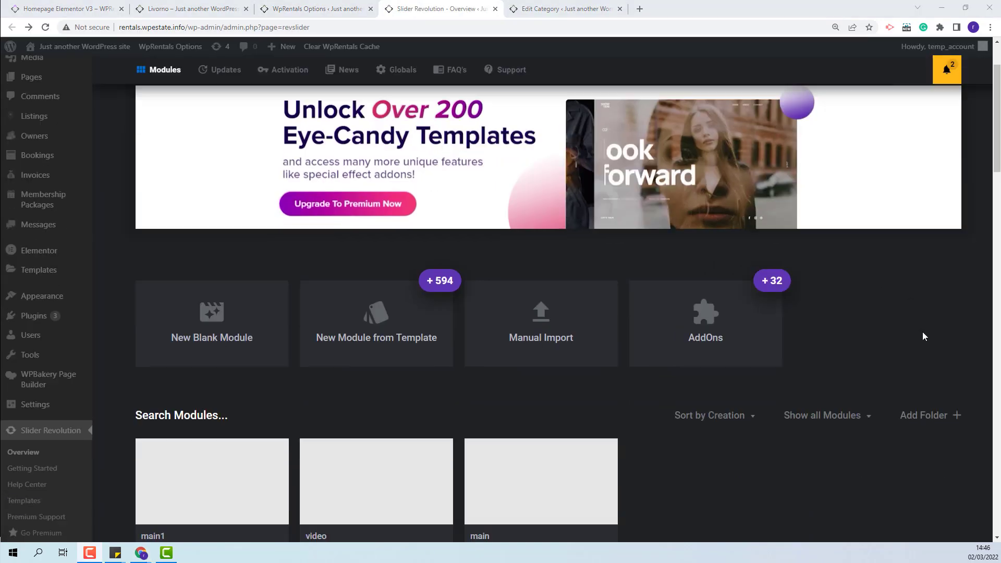
pyautogui.scroll(-3, 666, 225)
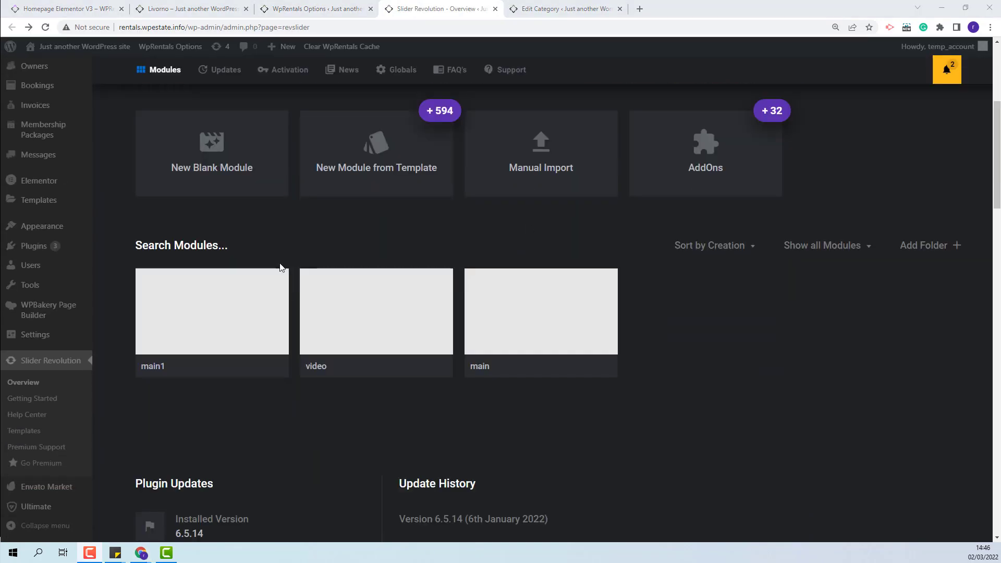
# Copy the alias 'main1' from the main1 module's editor.
pyautogui.click(194, 313)
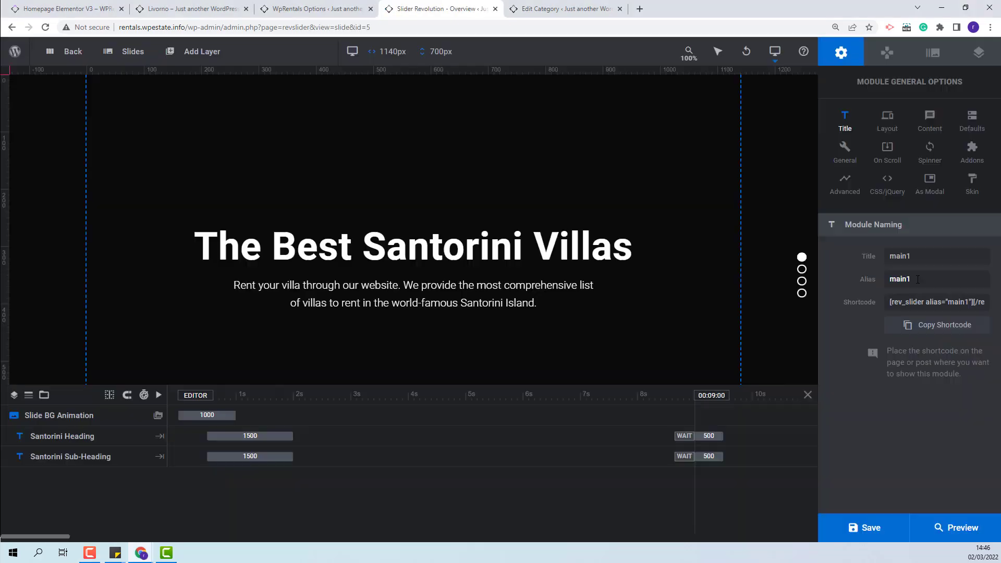
pyautogui.doubleClick(891, 279)
pyautogui.moveTo(891, 279); pyautogui.dragTo(900, 283)
pyautogui.rightClick(901, 282)
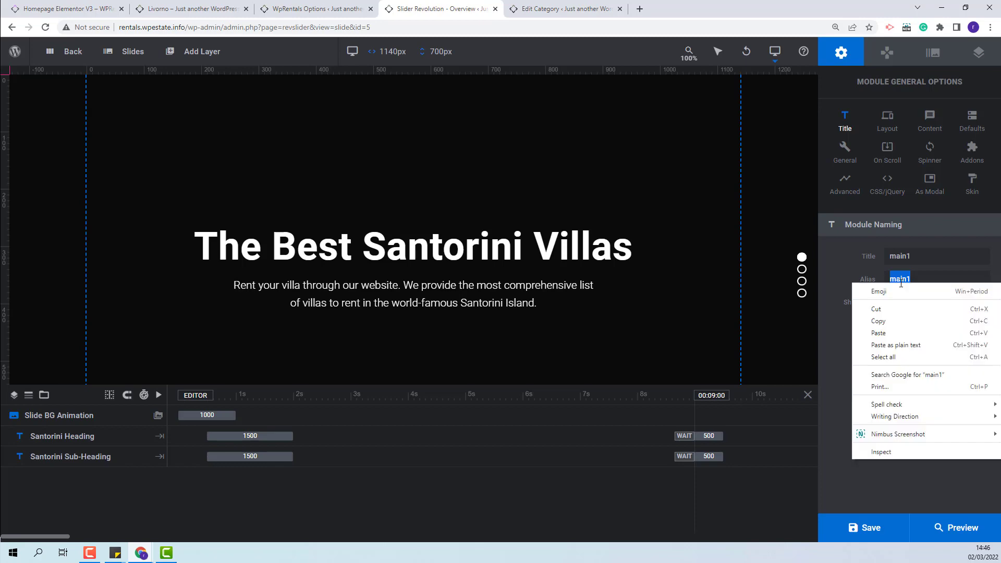
pyautogui.click(877, 323)
# Paste main1 into the Taxonomy Header - Revolution Slider field and check Livorno.
pyautogui.click(312, 9)
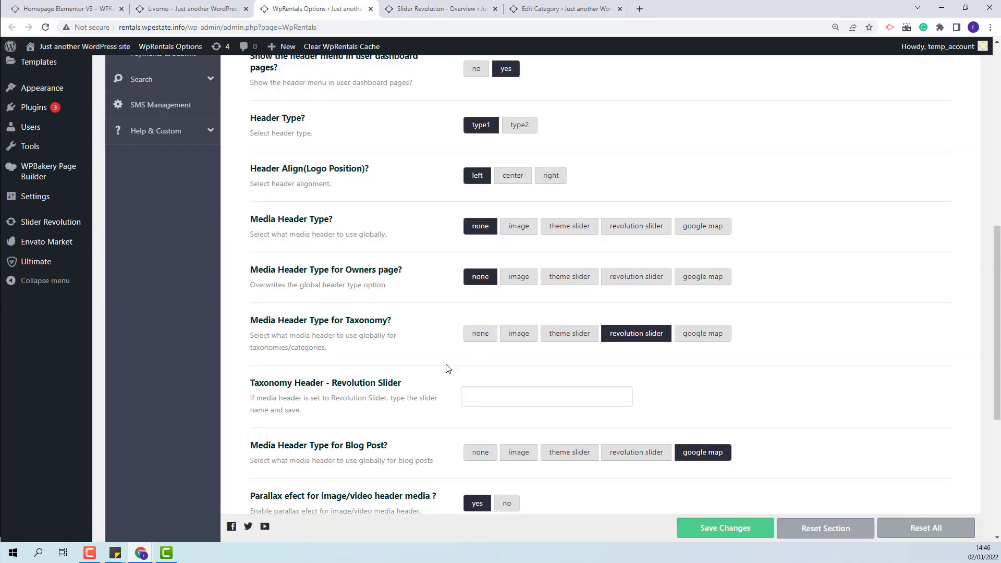
pyautogui.rightClick(472, 399)
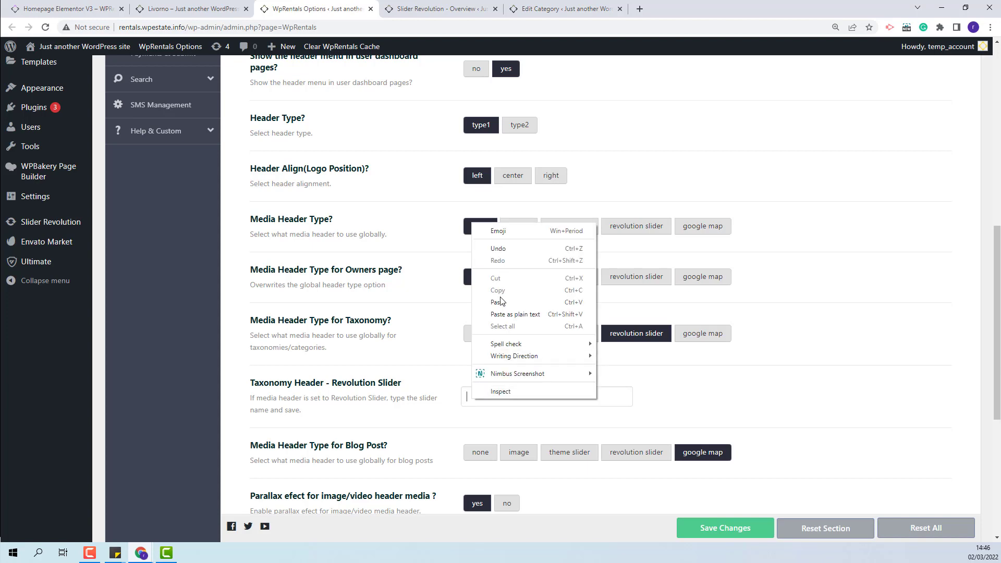
pyautogui.click(501, 301)
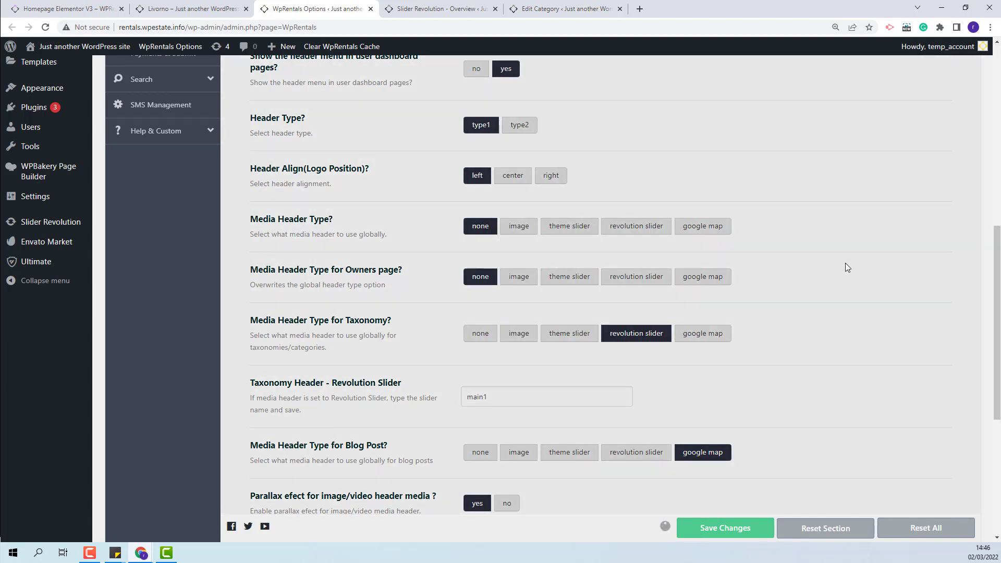
pyautogui.scroll(1, 845, 263)
pyautogui.hotkey('ctrl', 'shift', 'Tab')
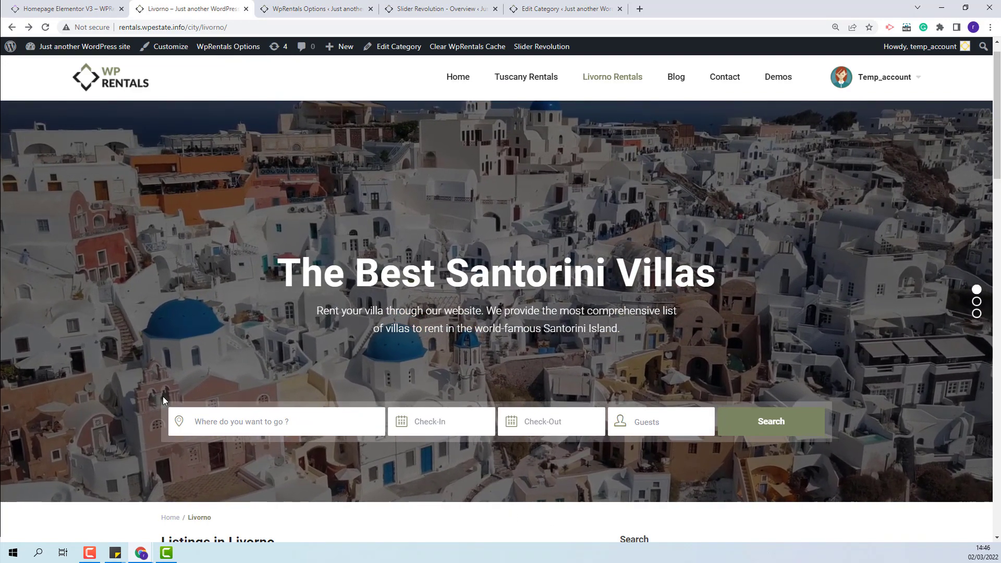
pyautogui.click(308, 12)
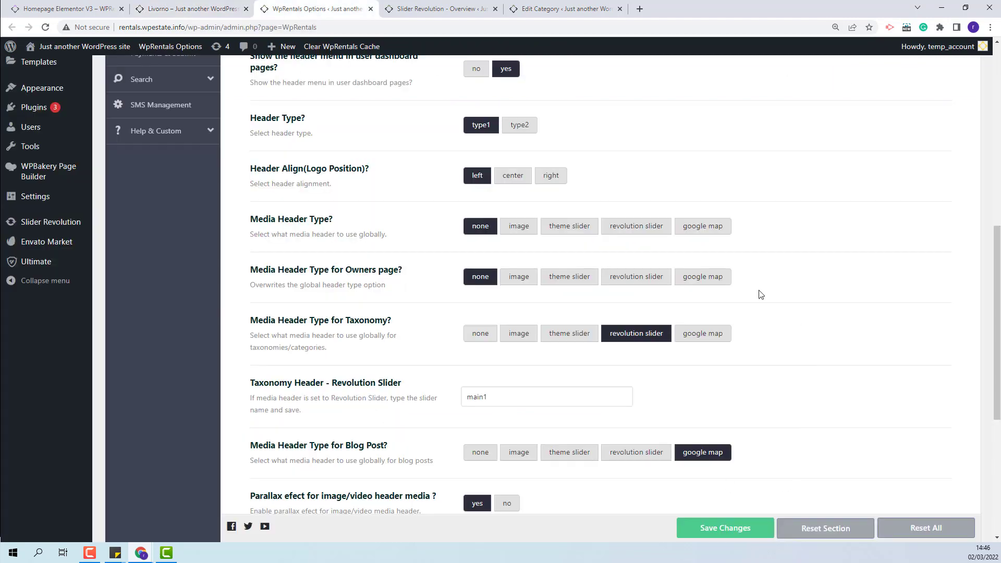
# Try google map as the taxonomy header, then set it back to image and save.
pyautogui.click(706, 336)
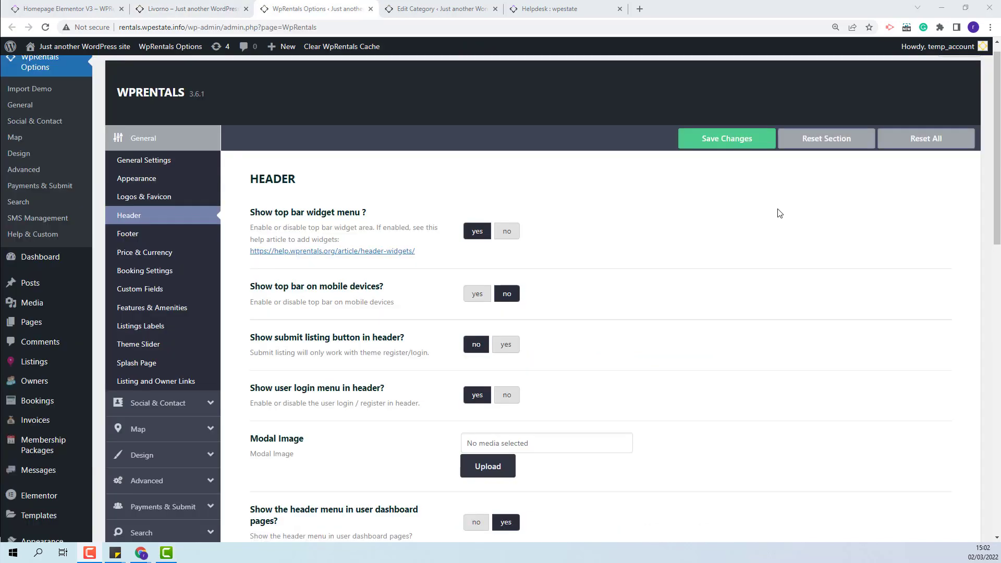
pyautogui.scroll(-7, 813, 270)
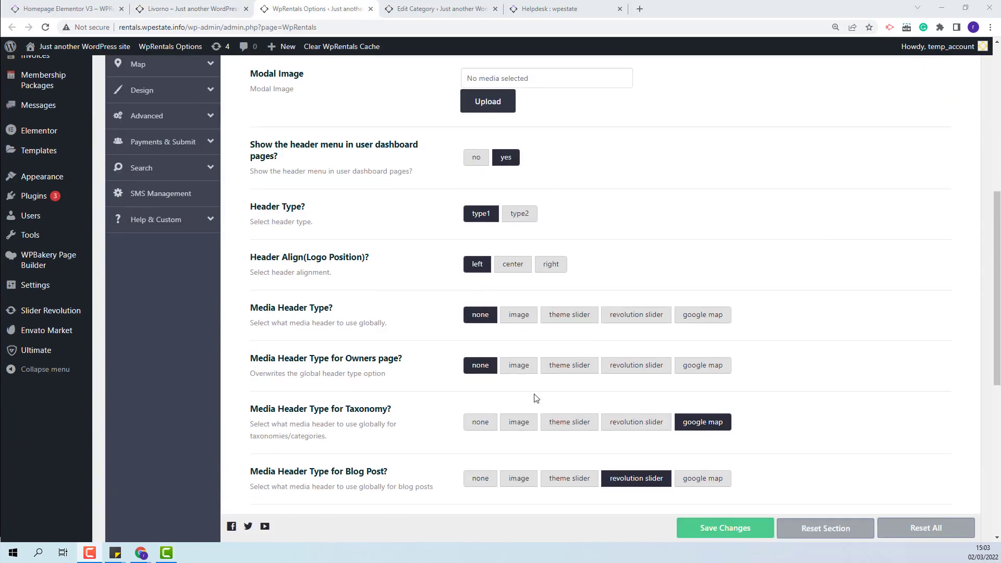
pyautogui.click(516, 422)
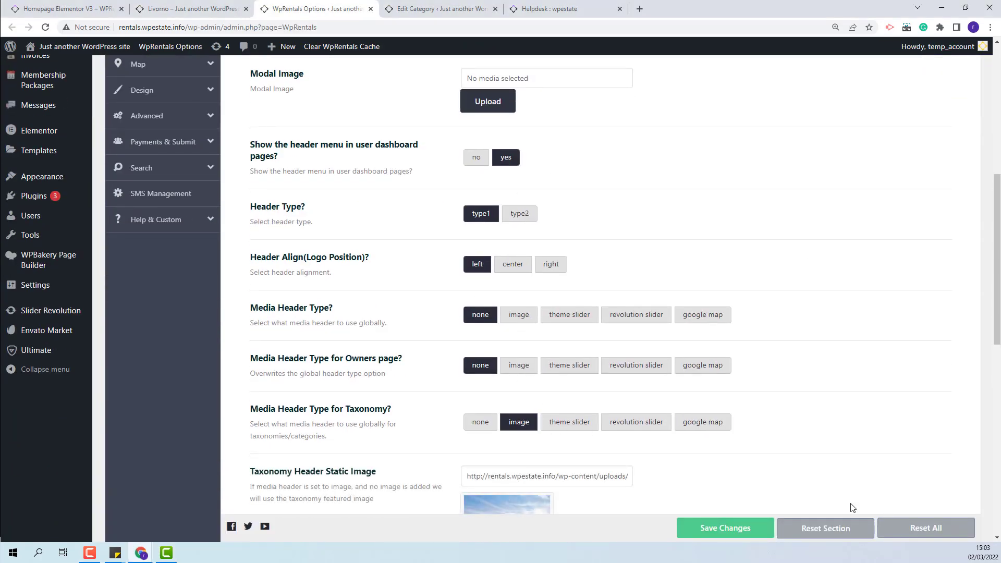
pyautogui.click(758, 537)
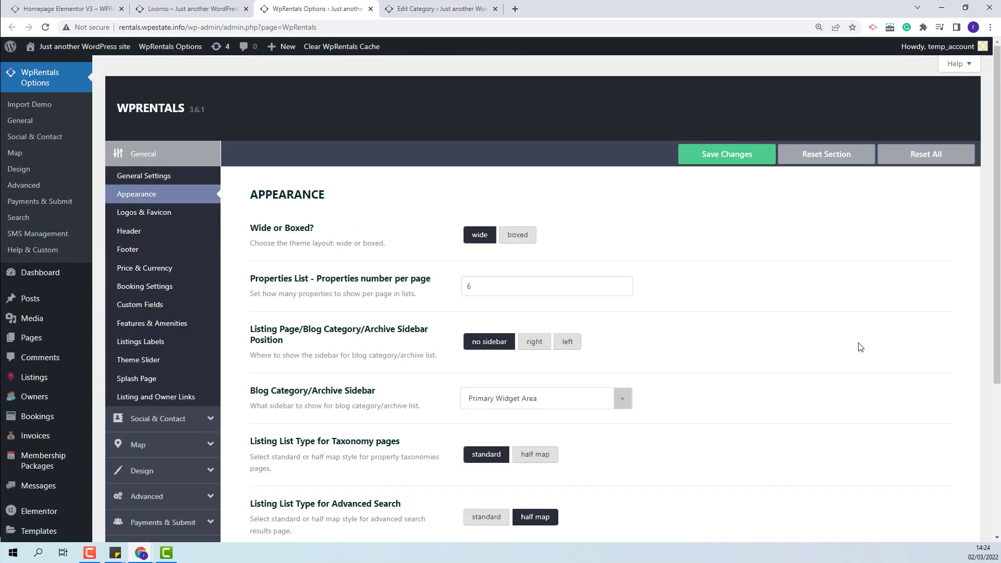
# Put the sidebar on the right with Primary Widget Area, save, and check Livorno.
pyautogui.scroll(-1, 860, 348)
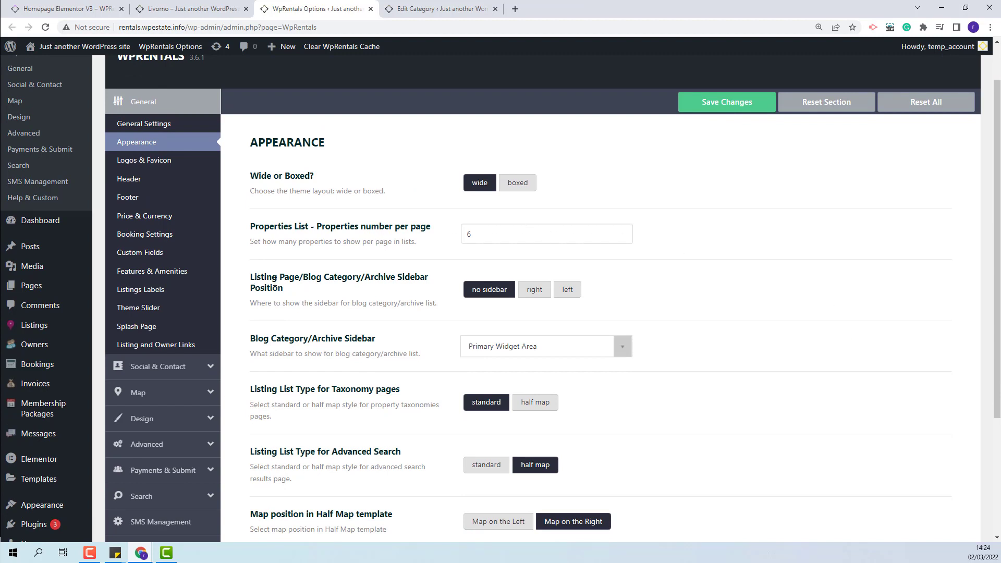
pyautogui.click(531, 290)
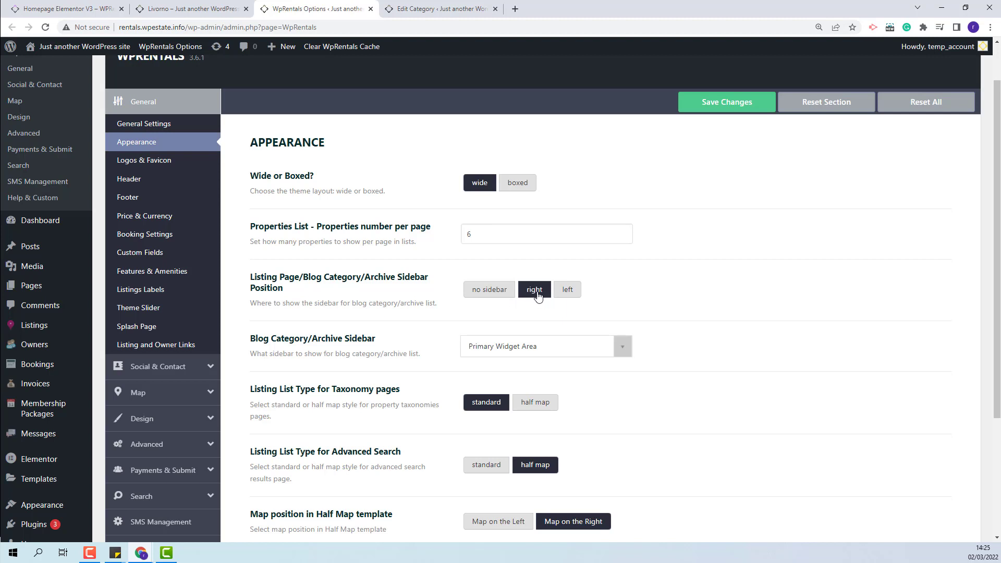
pyautogui.click(625, 352)
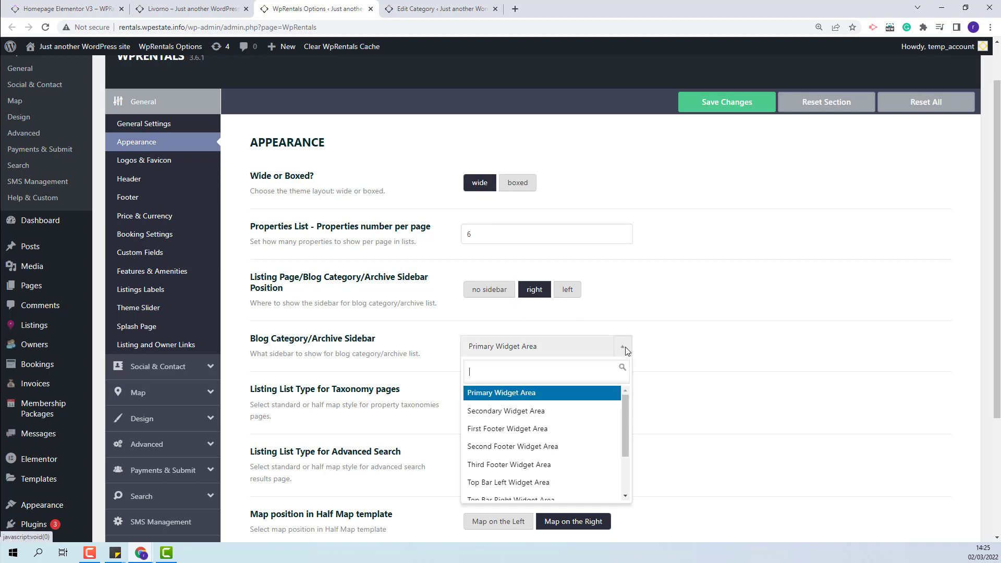
pyautogui.click(543, 396)
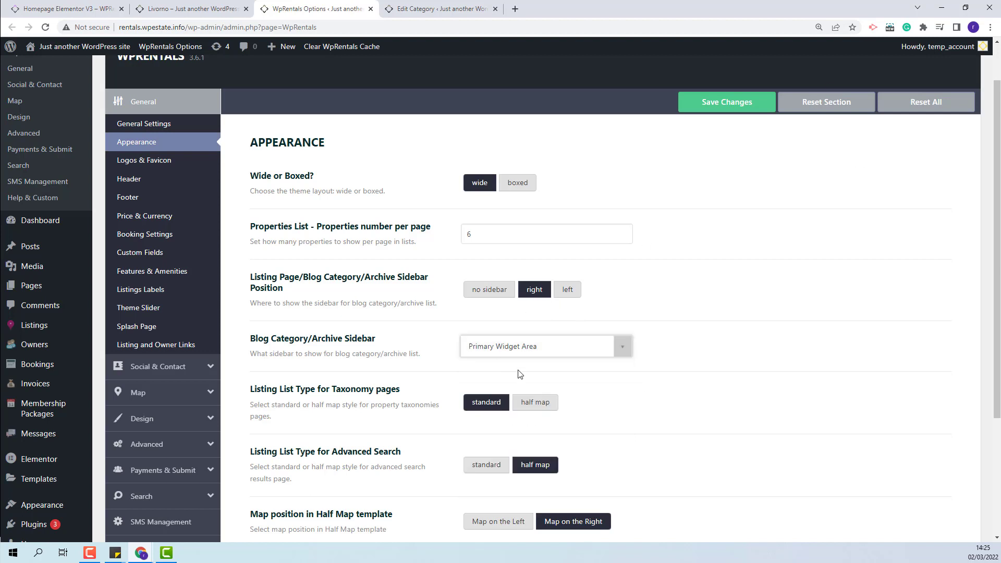
pyautogui.click(714, 112)
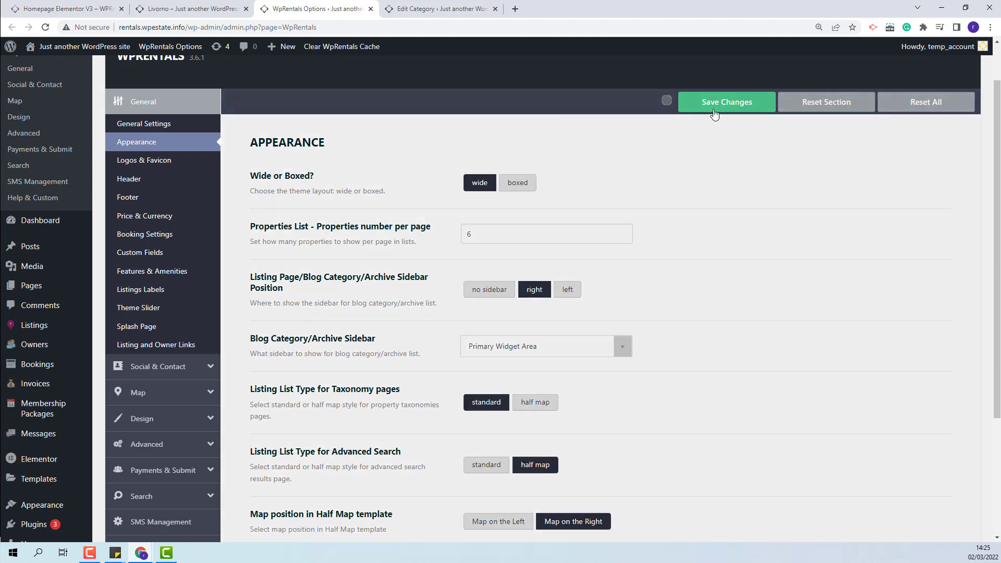
pyautogui.hotkey('ctrl', 'shift', 'Tab')
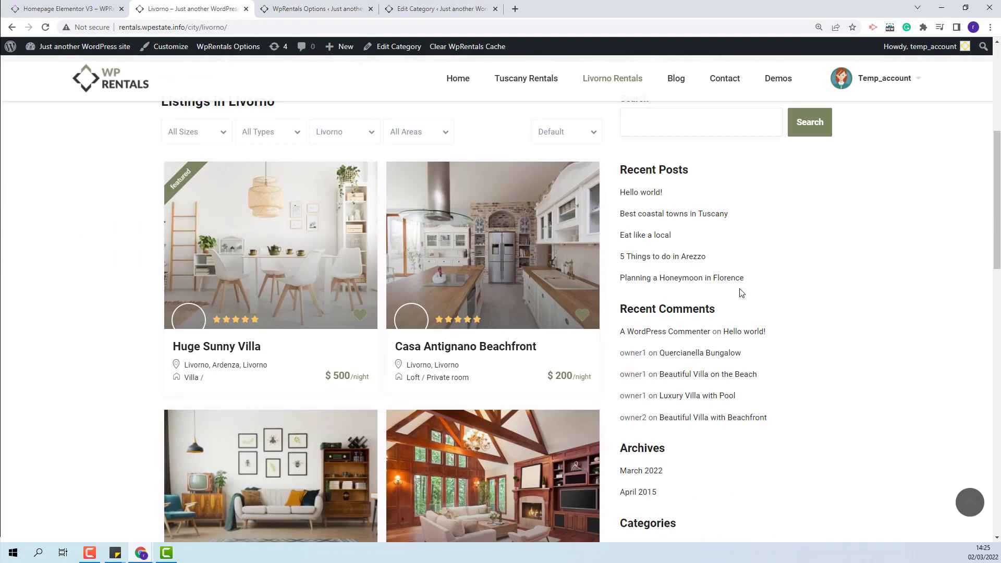
# Set Properties number per page to 2, save, and check Livorno's pagination.
pyautogui.click(307, 10)
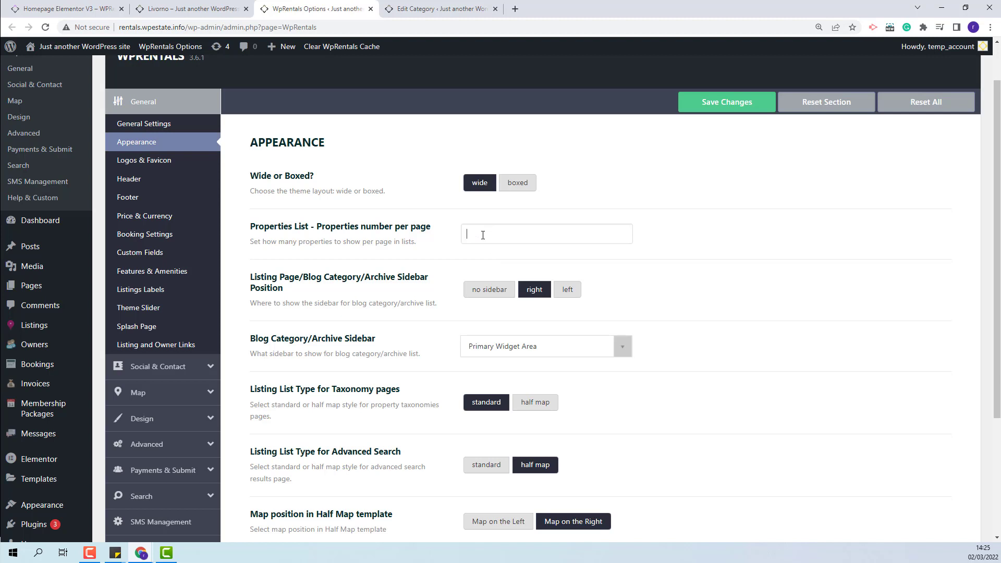
pyautogui.click(732, 104)
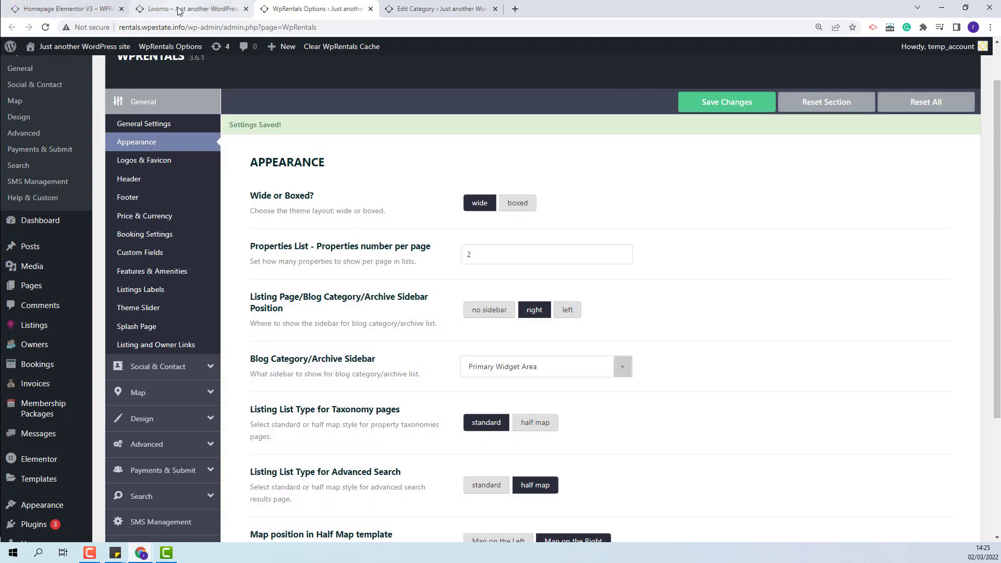
pyautogui.click(177, 8)
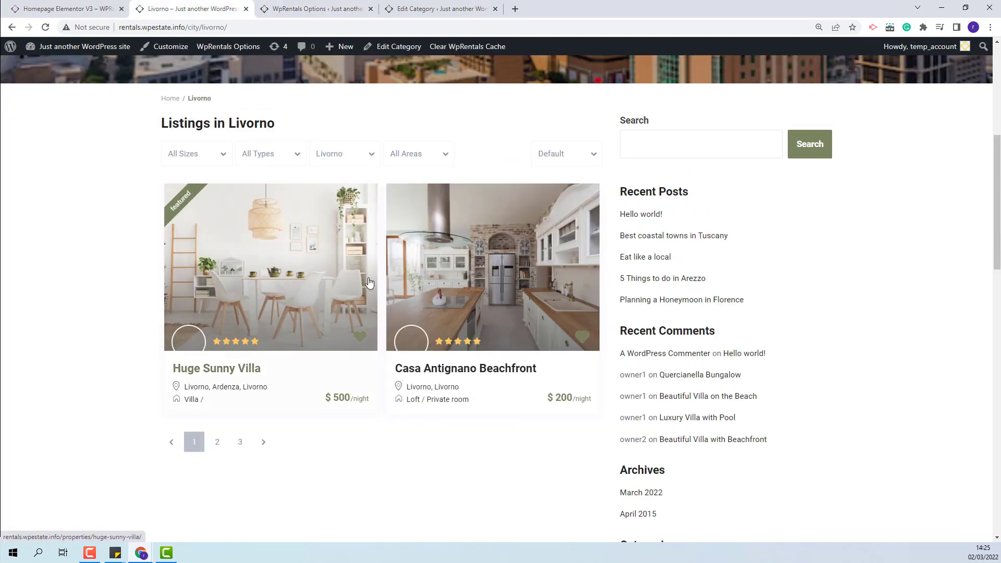